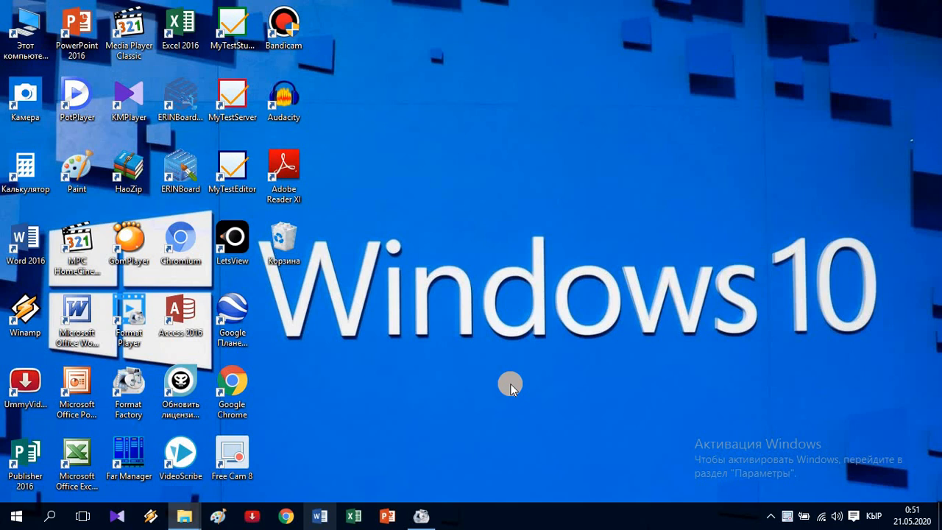
Step: Switch to Google Chrome and go to the onlinetestpad.com website
left_click(285, 515)
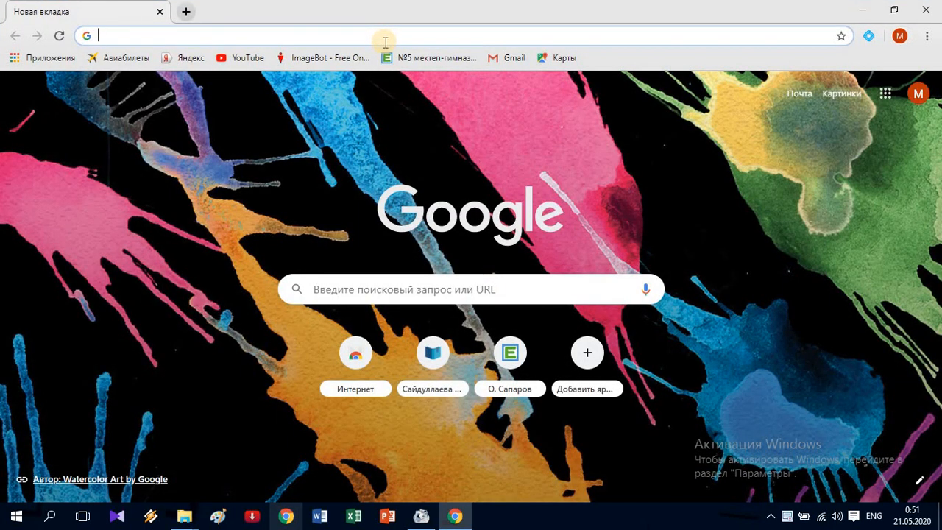
type("o")
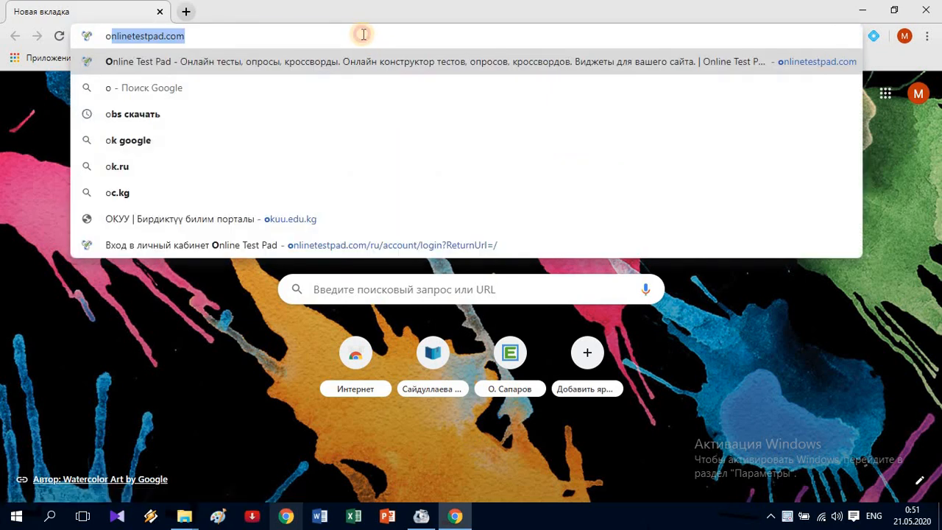
left_click(364, 34)
key("Return")
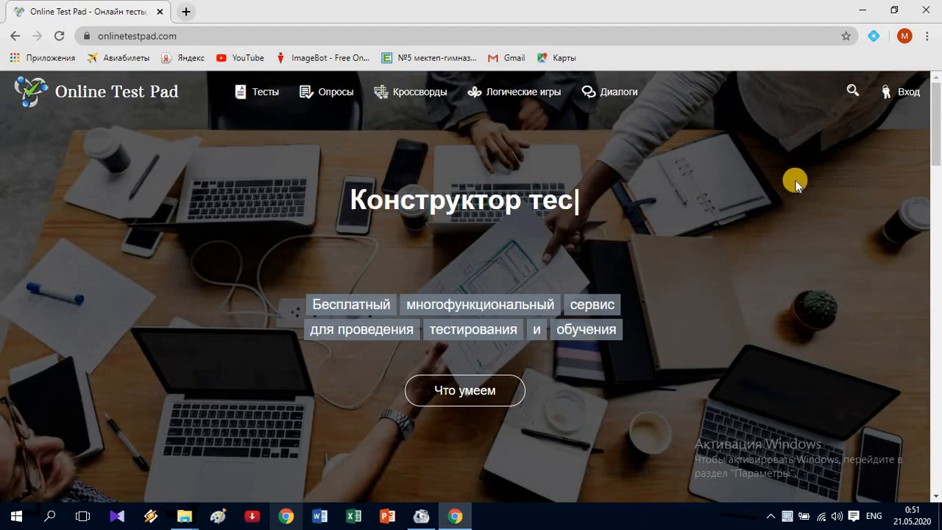
Step: Log in to the Online Test Pad account with the account e-mail and password
left_click(897, 93)
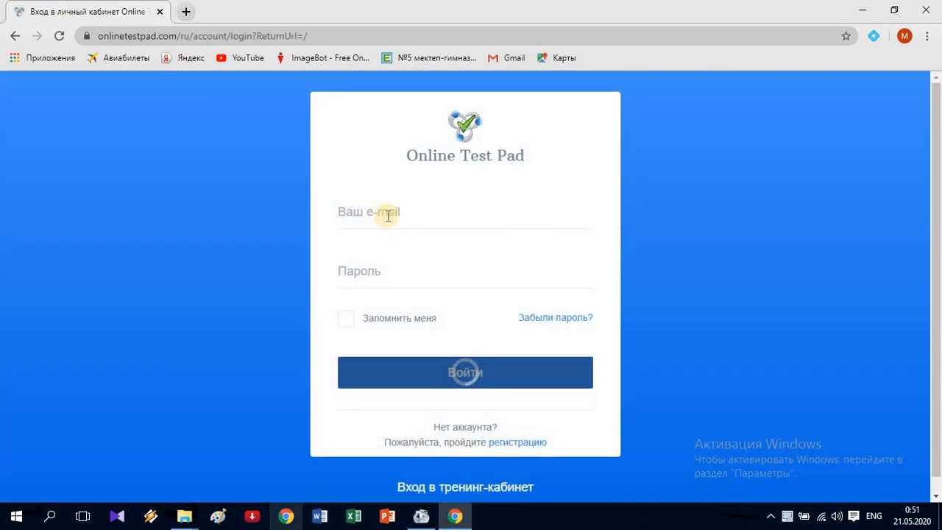
left_click(389, 213)
left_click(401, 251)
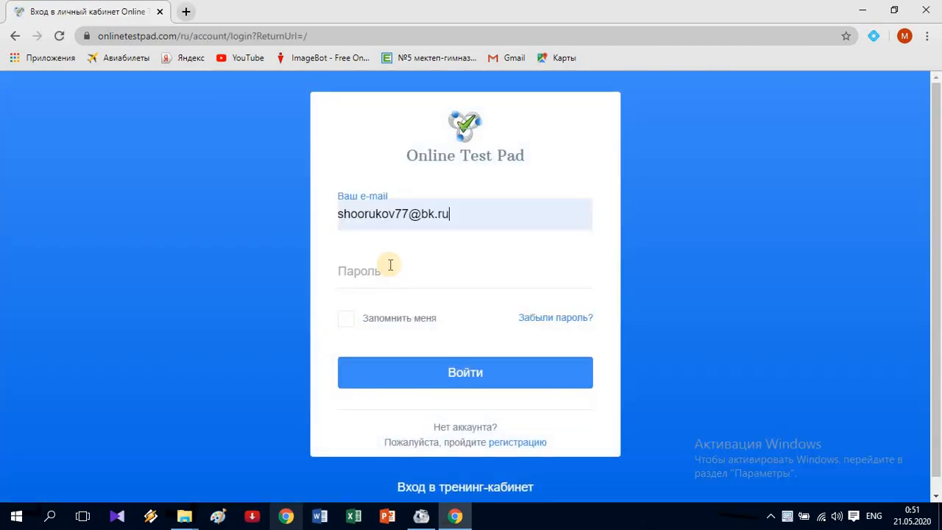
left_click(391, 272)
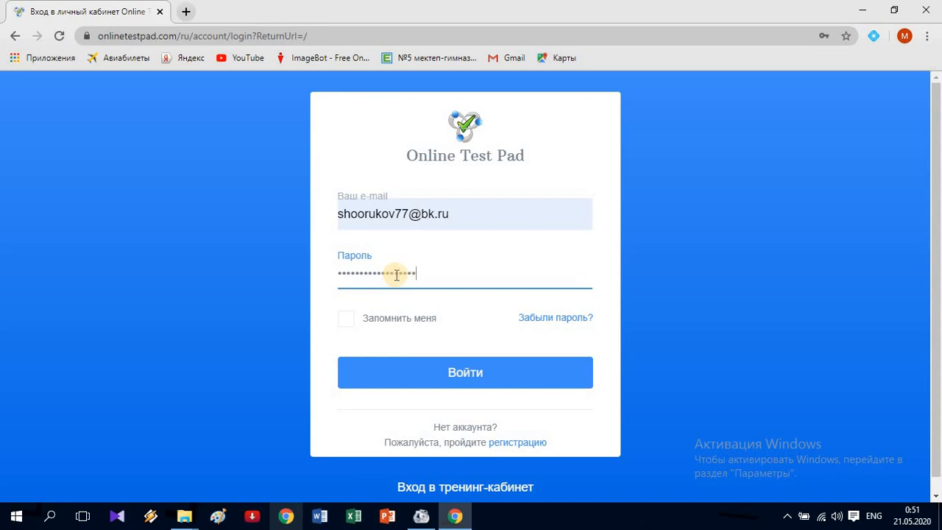
left_click(465, 375)
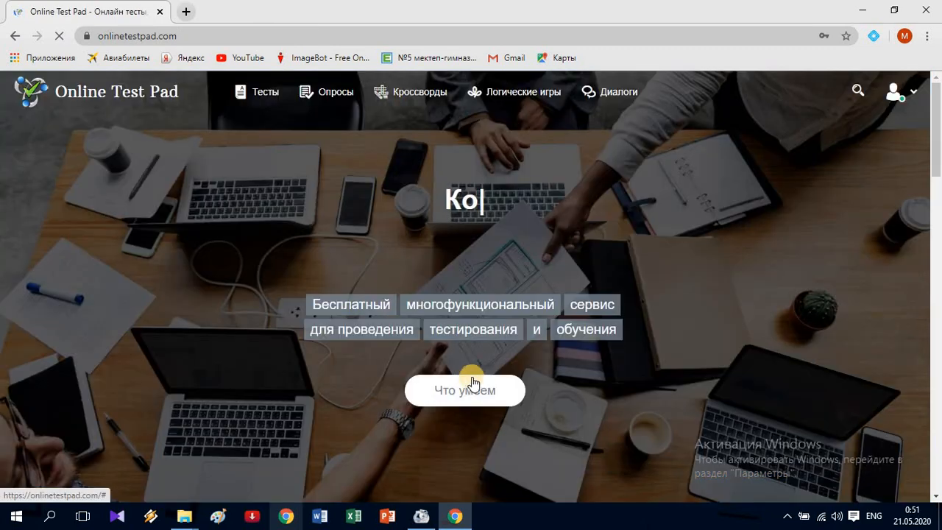
Step: Create a new complex task (комплексное задание) named "Кошуунун формулалары"
left_click(895, 99)
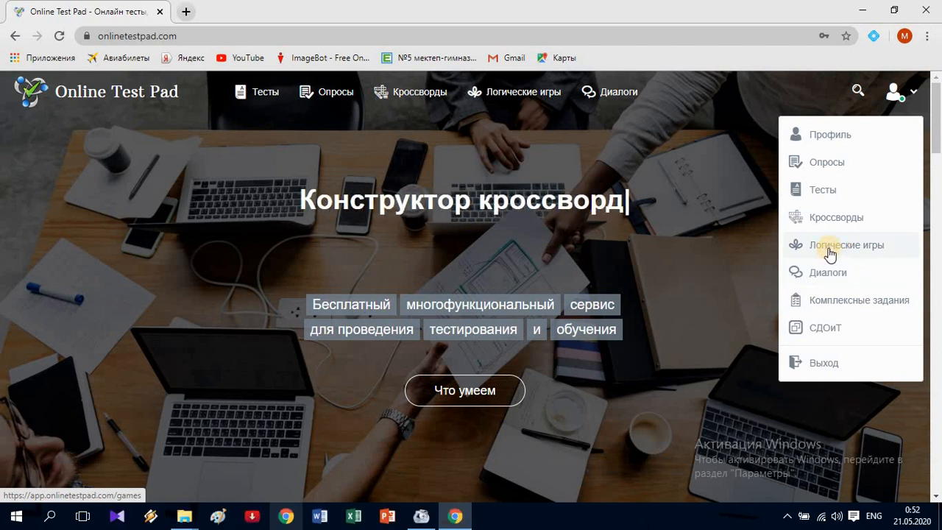
left_click(838, 308)
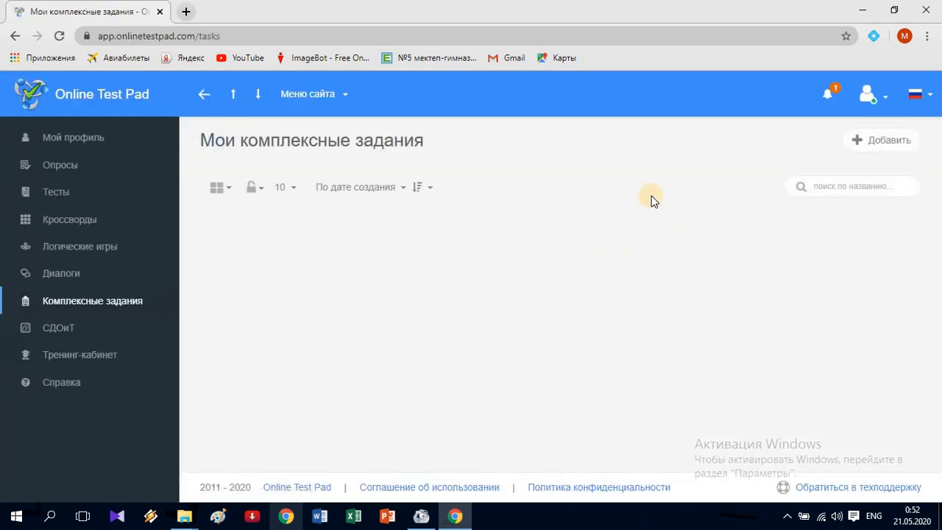
left_click(887, 141)
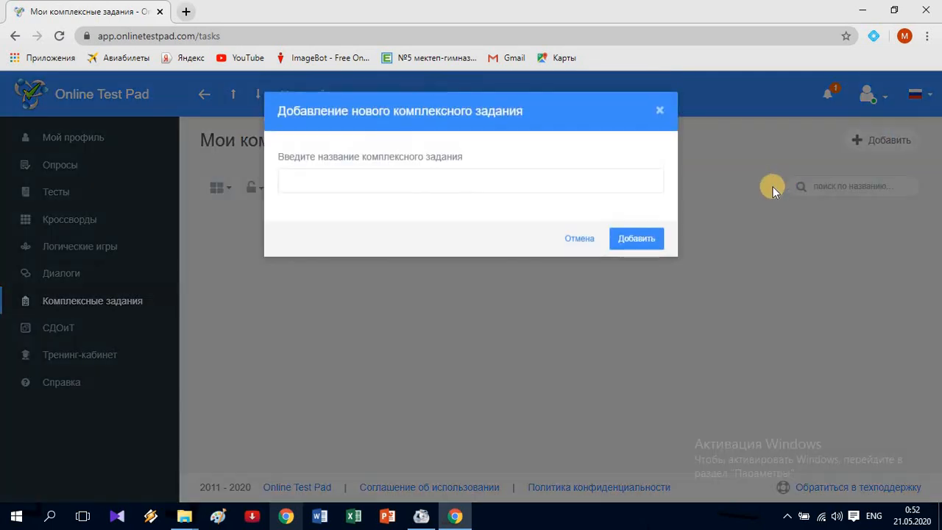
left_click(333, 182)
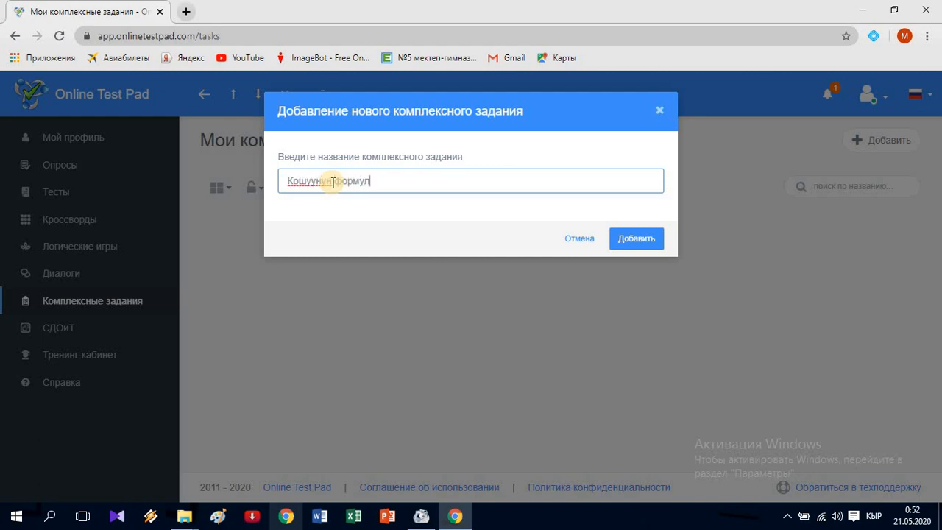
left_click(638, 238)
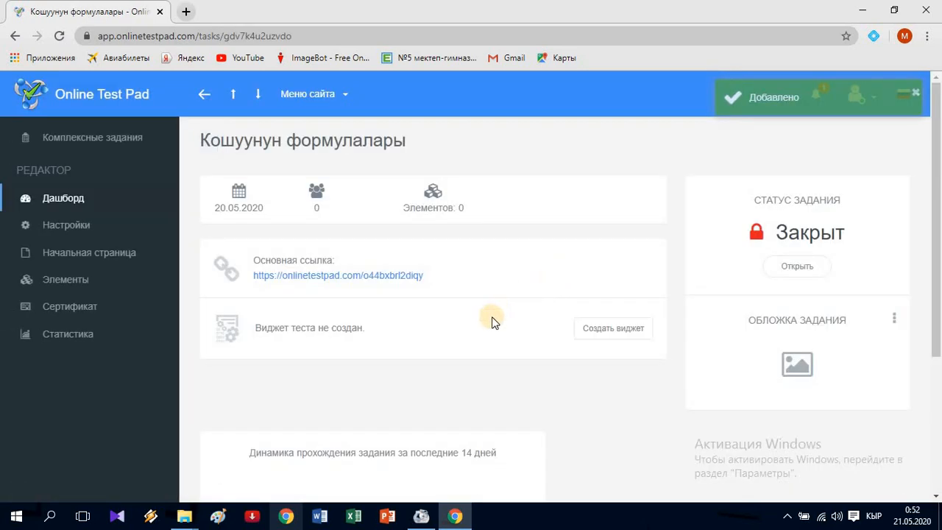
Step: Change the status of the complex task "Кошуунун формулалары" to open (Открыт)
scroll(492, 316, "down", 1)
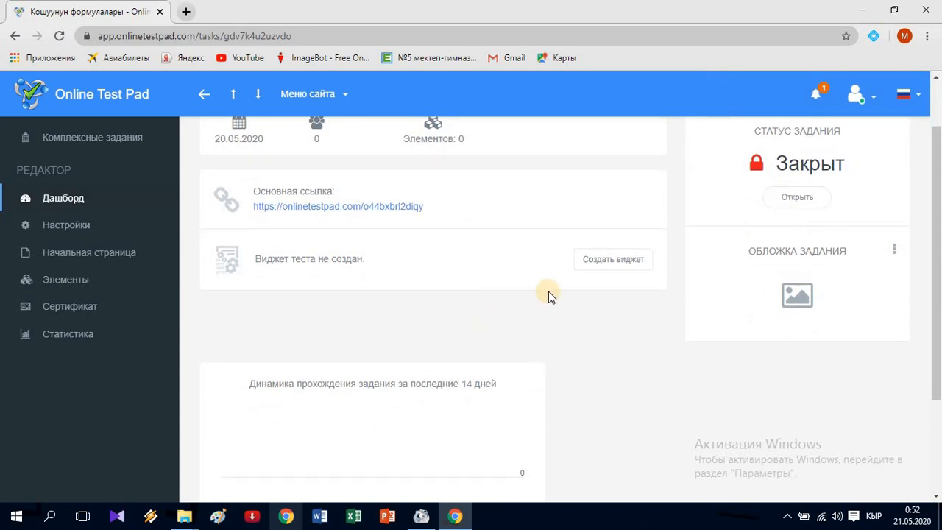
scroll(548, 291, "up", 1)
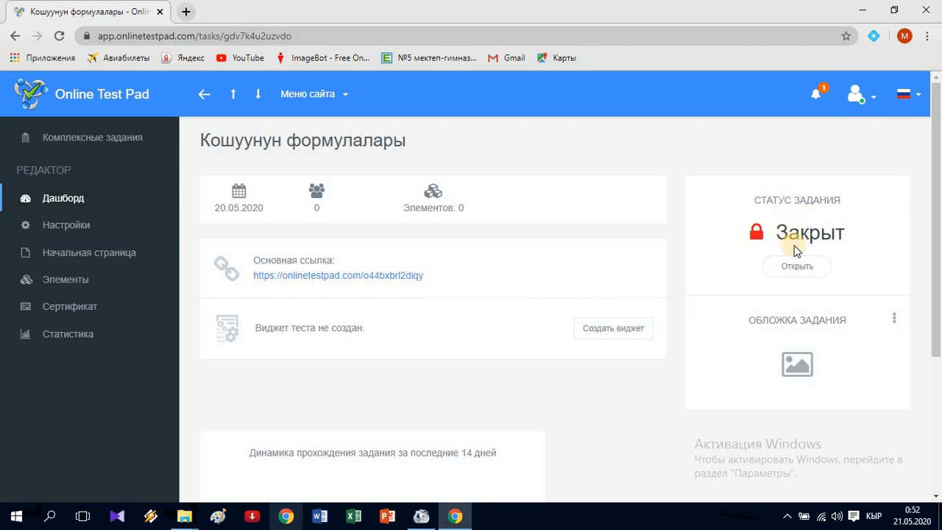
left_click(800, 269)
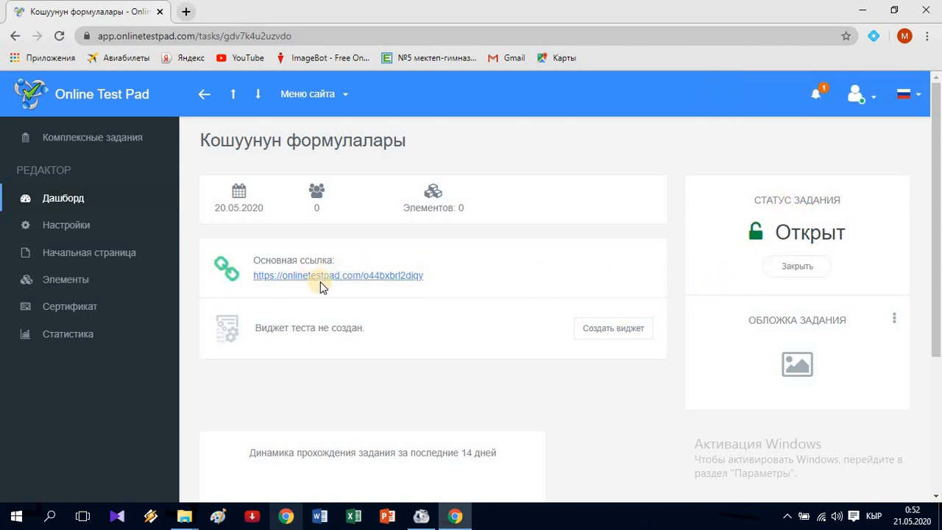
scroll(331, 284, "down", 1)
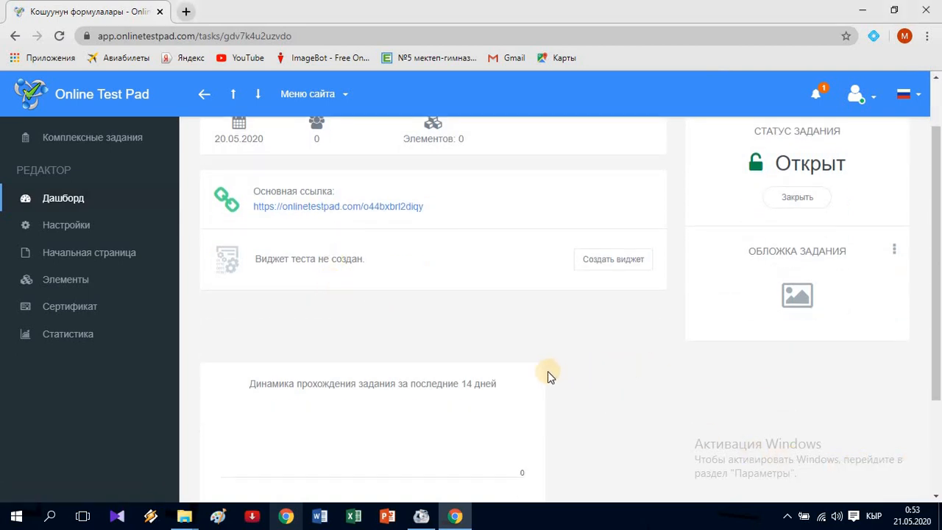
scroll(548, 371, "down", 2)
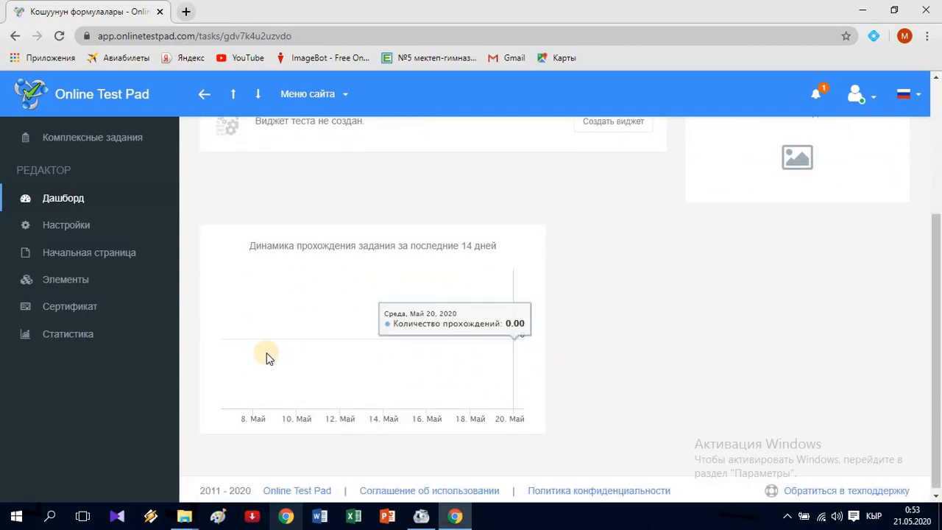
scroll(280, 361, "up", 1)
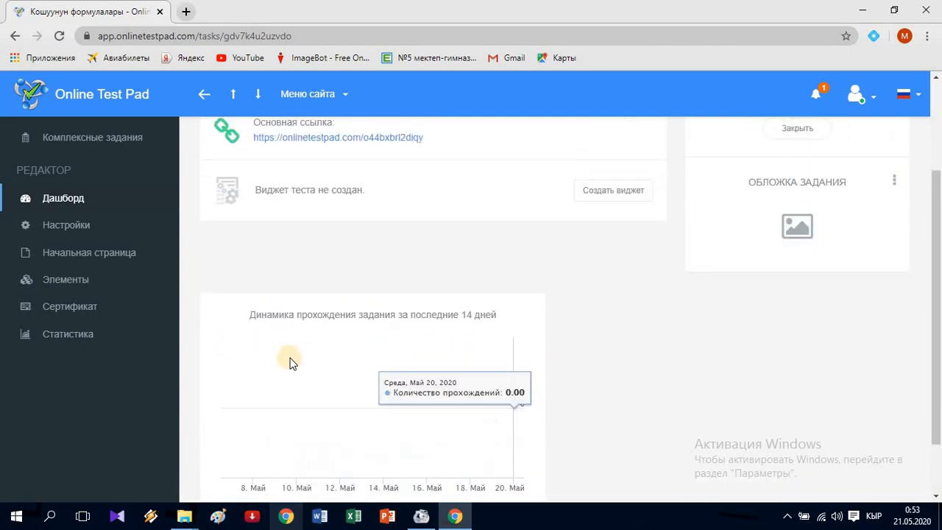
scroll(293, 362, "up", 2)
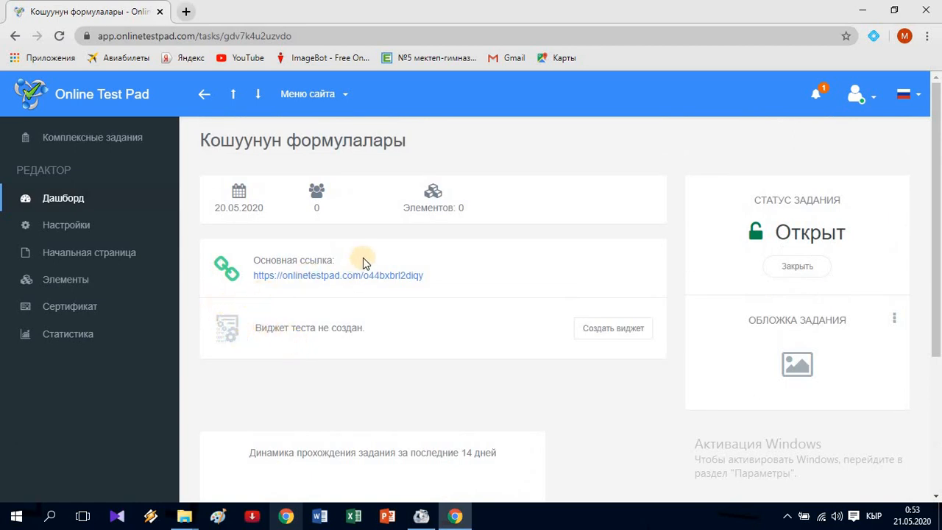
Step: Start a new test element (Тест) in the complex task's elements and name it "тест1"
left_click(430, 207)
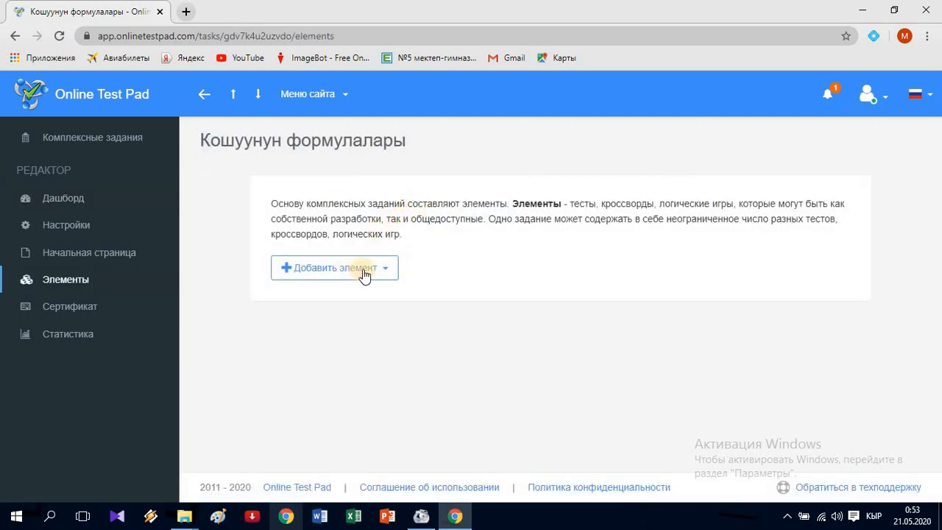
left_click(365, 272)
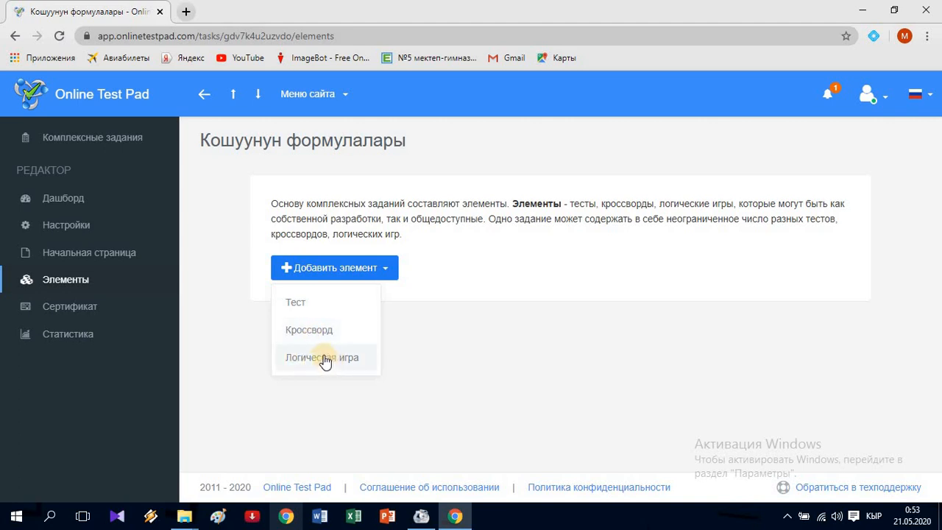
left_click(301, 305)
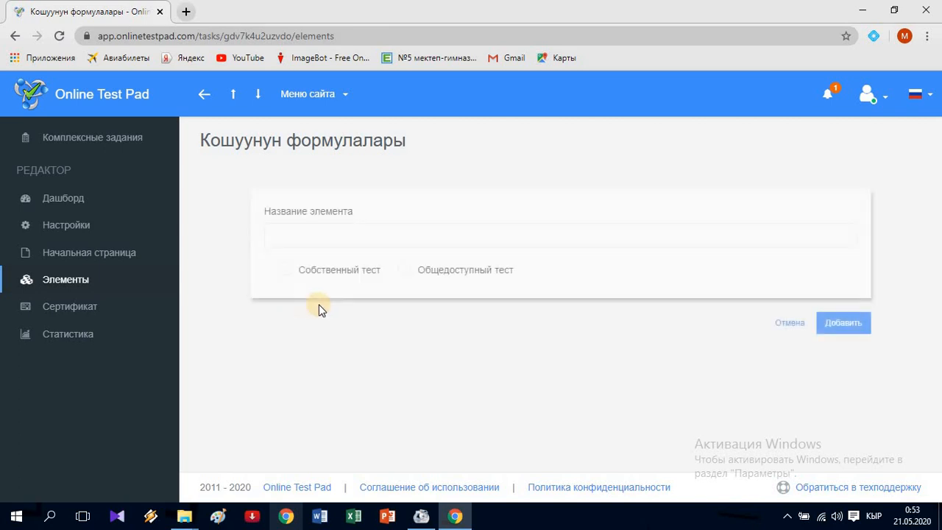
left_click(304, 235)
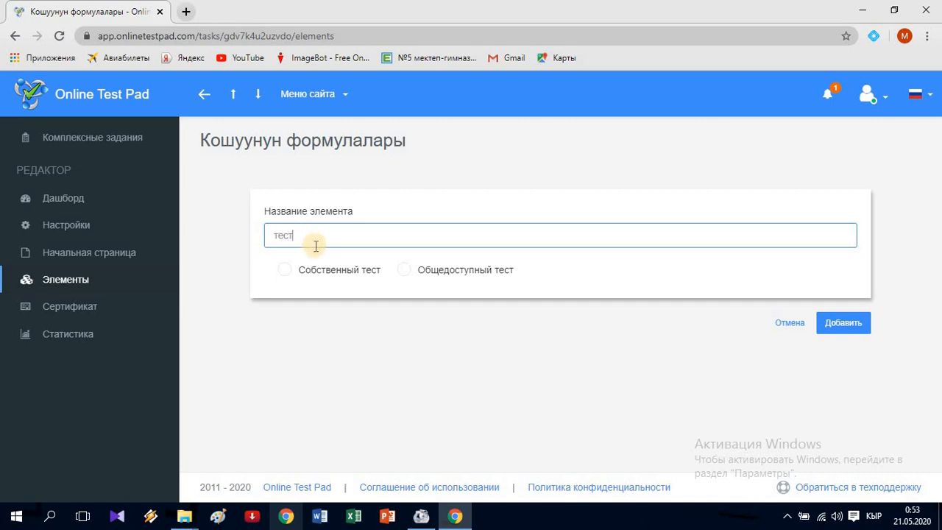
type("тест1")
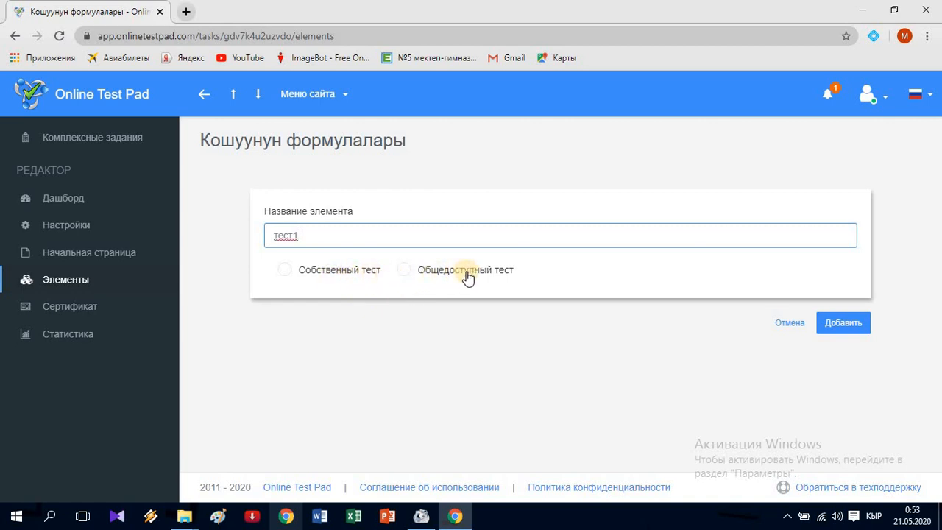
Step: Base the element on the own test (Собственный тест) "Алгебра тест" and add it to the task
left_click(282, 270)
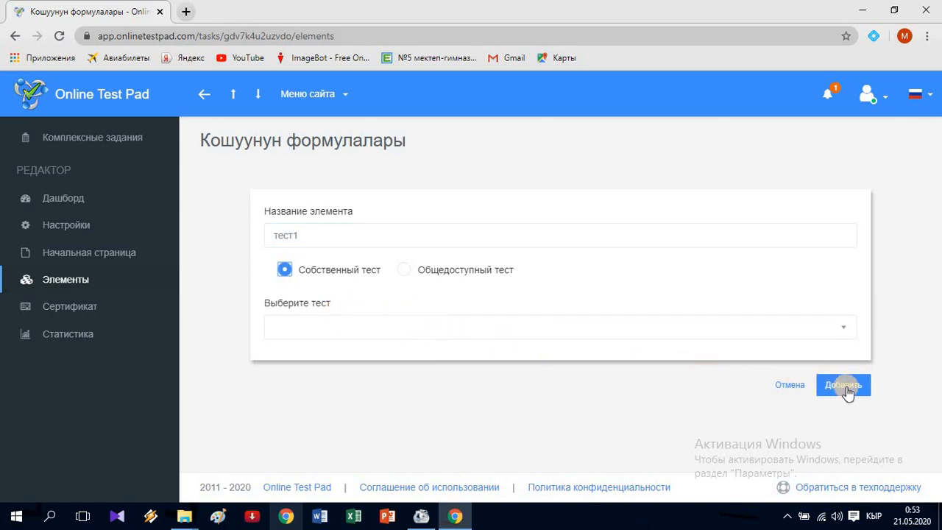
left_click(844, 328)
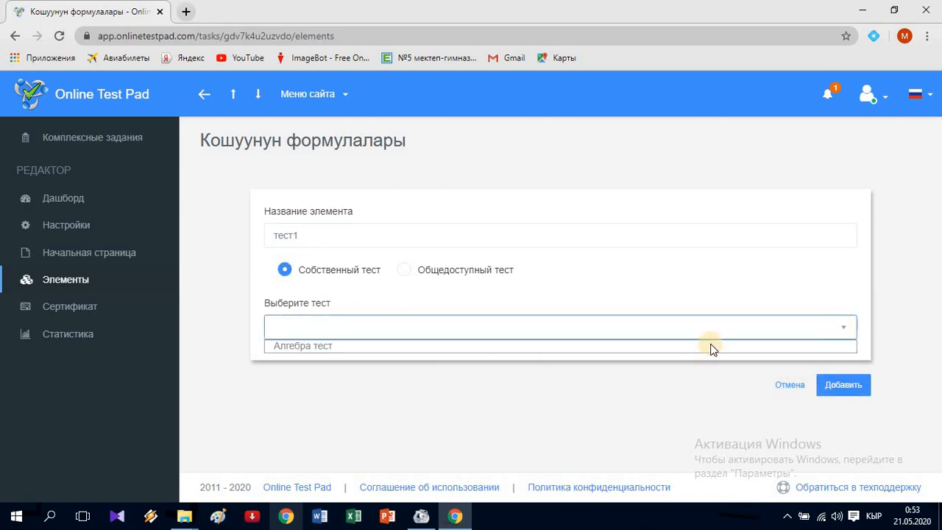
left_click(441, 345)
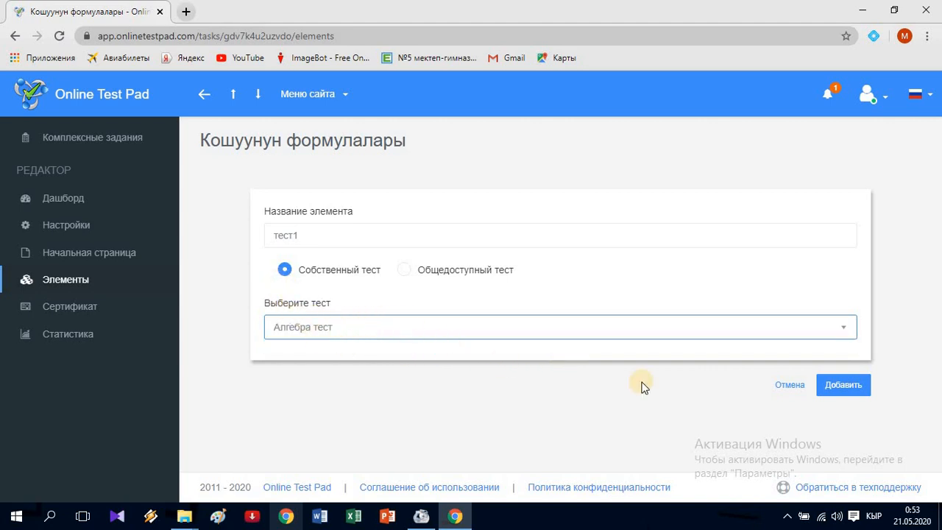
left_click(837, 386)
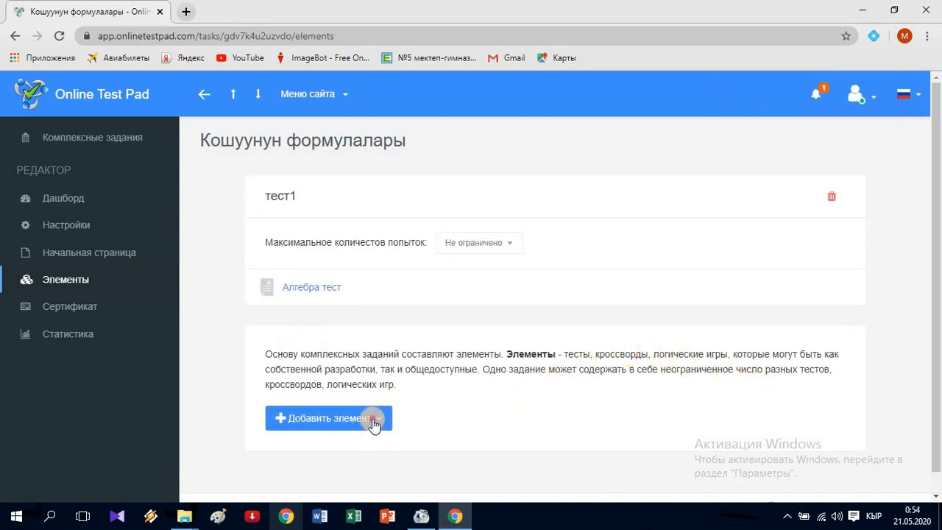
Step: Add a crossword element (Кроссворд) to the complex task, based on the own crossword (Собственный кроссворд) "Геометрия"
left_click(374, 425)
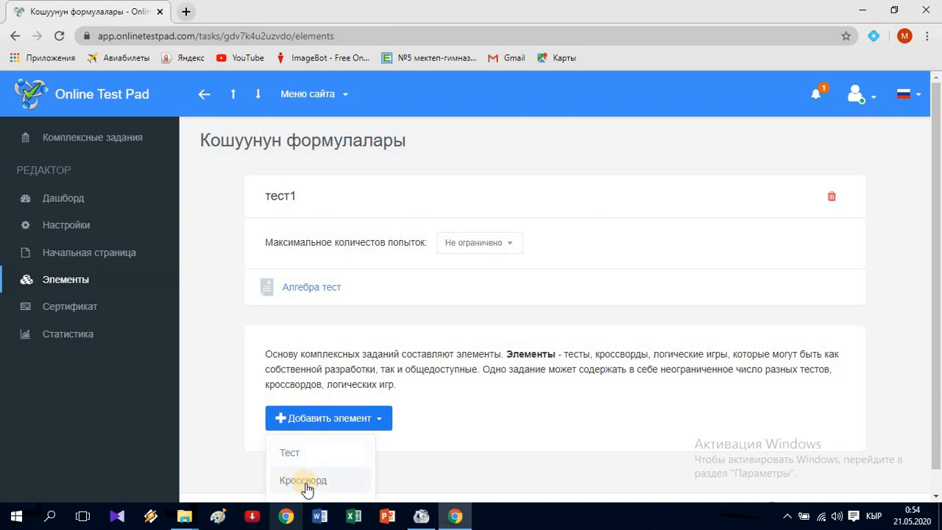
left_click(307, 484)
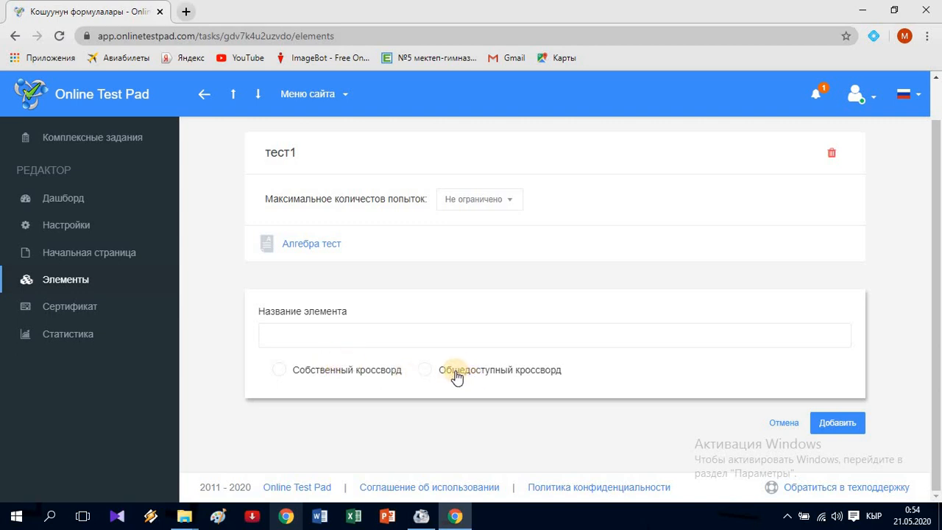
left_click(427, 371)
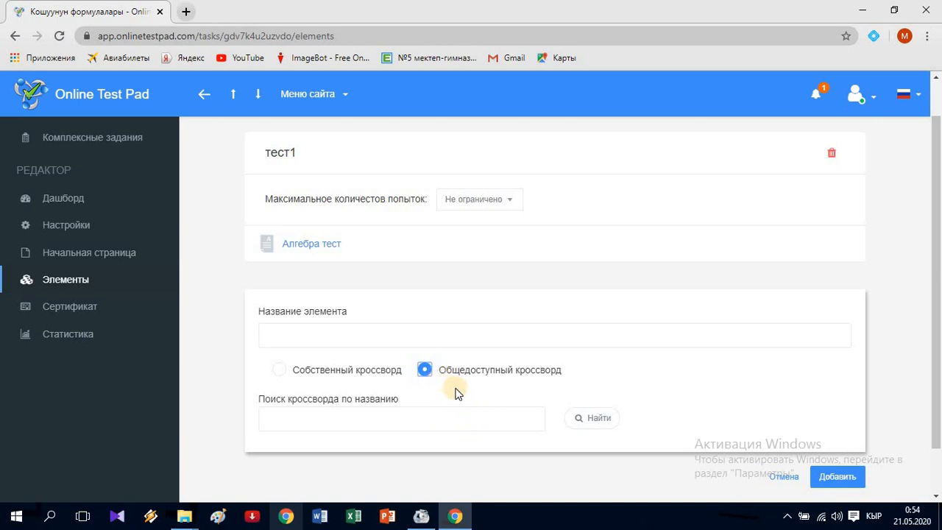
left_click(284, 378)
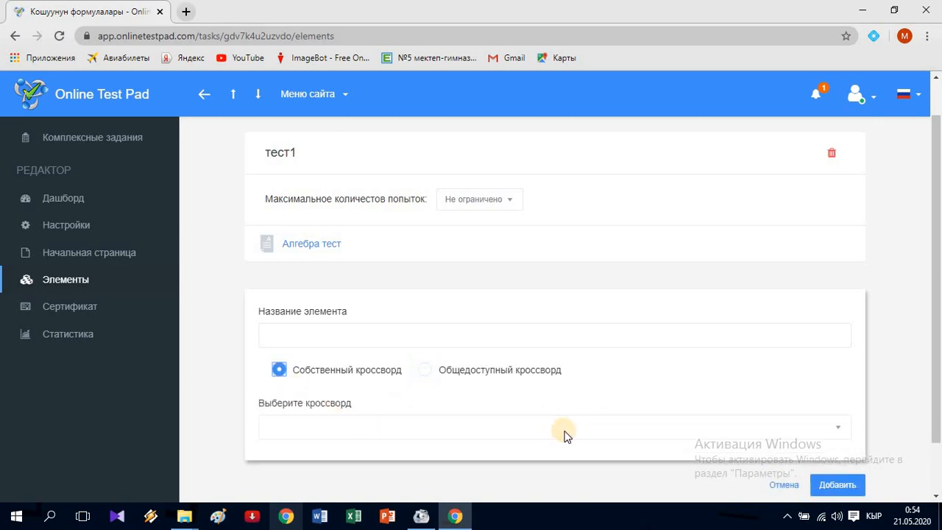
scroll(566, 435, "down", 2)
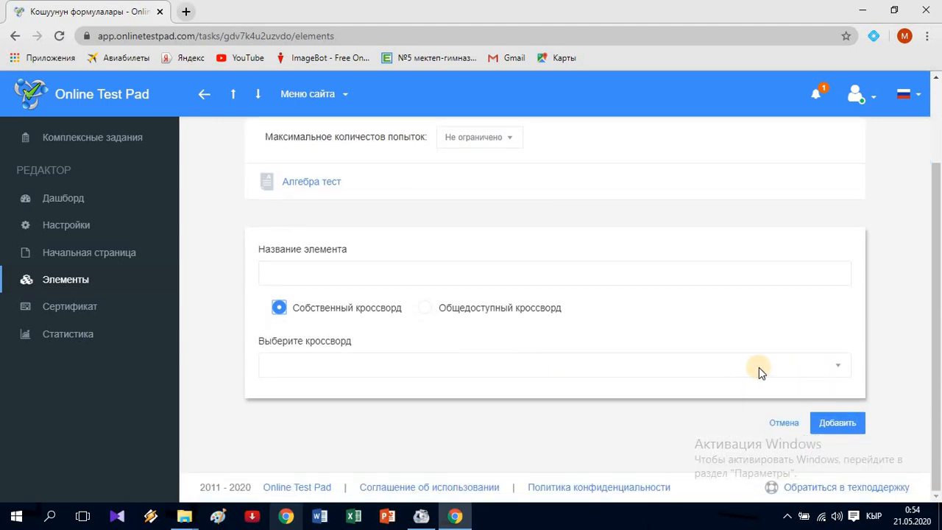
left_click(759, 368)
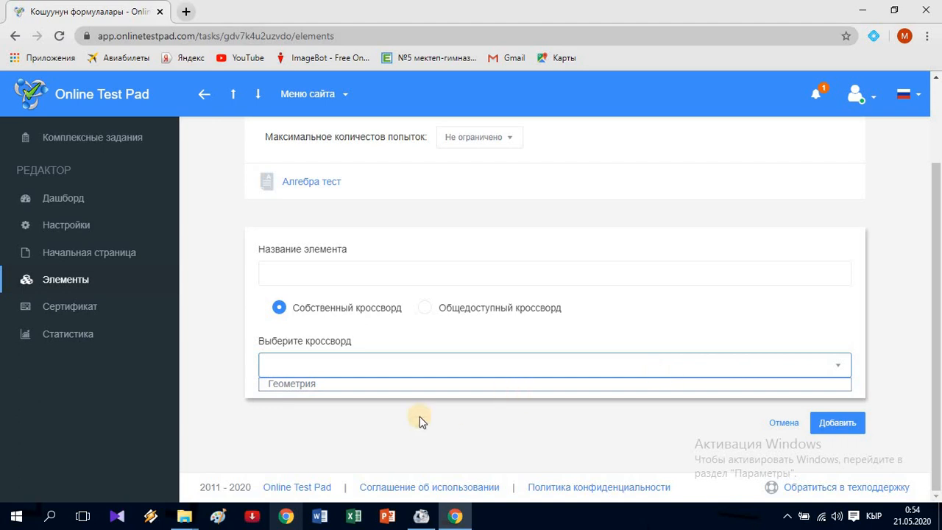
left_click(307, 387)
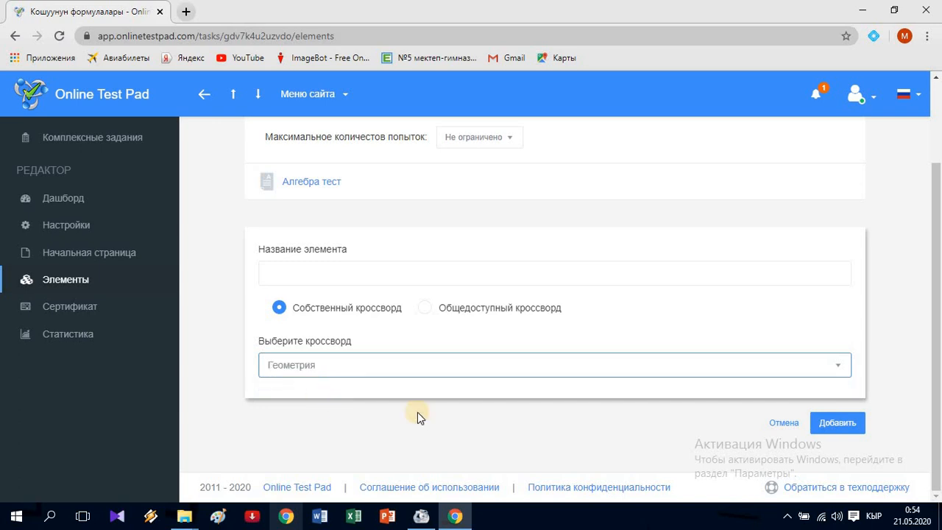
left_click(836, 427)
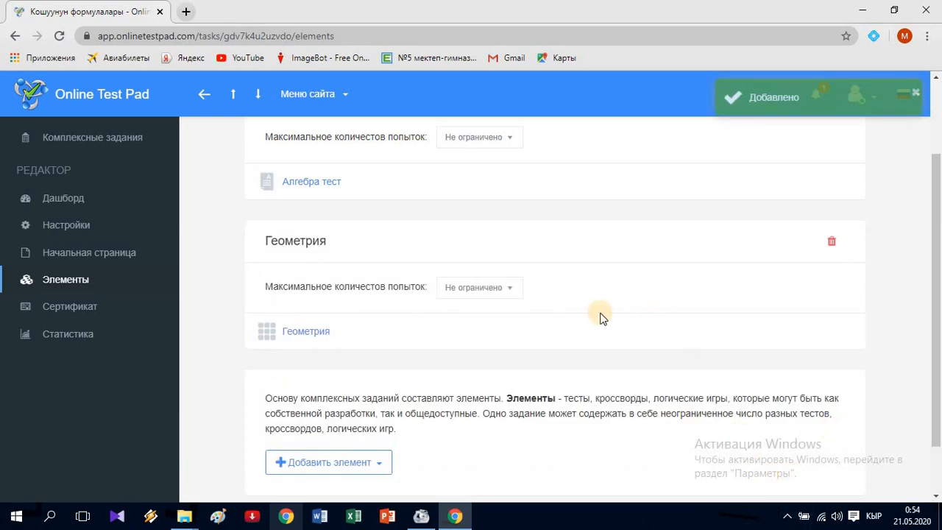
scroll(556, 327, "up", 2)
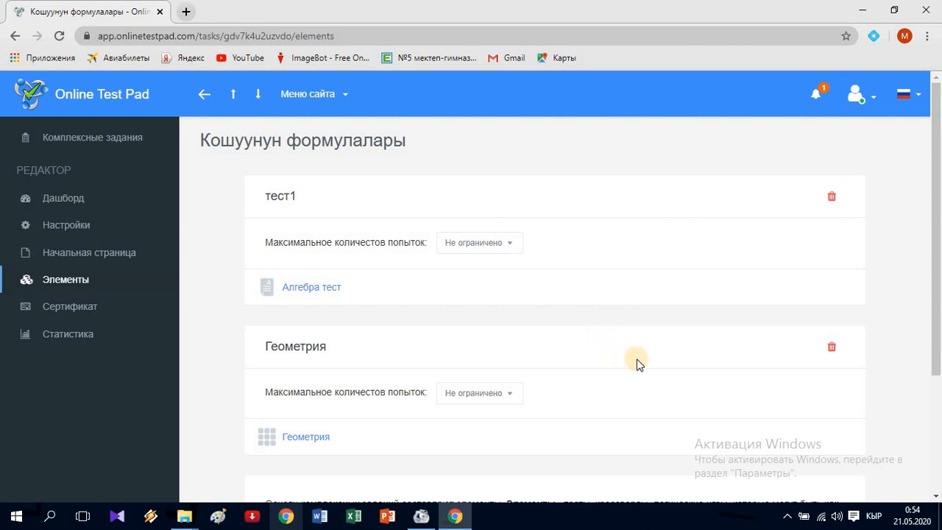
Step: Return to the complex task's dashboard, follow its main link (Основная ссылка) and start the task's "Алгебра тест"
left_click(835, 199)
left_click(85, 144)
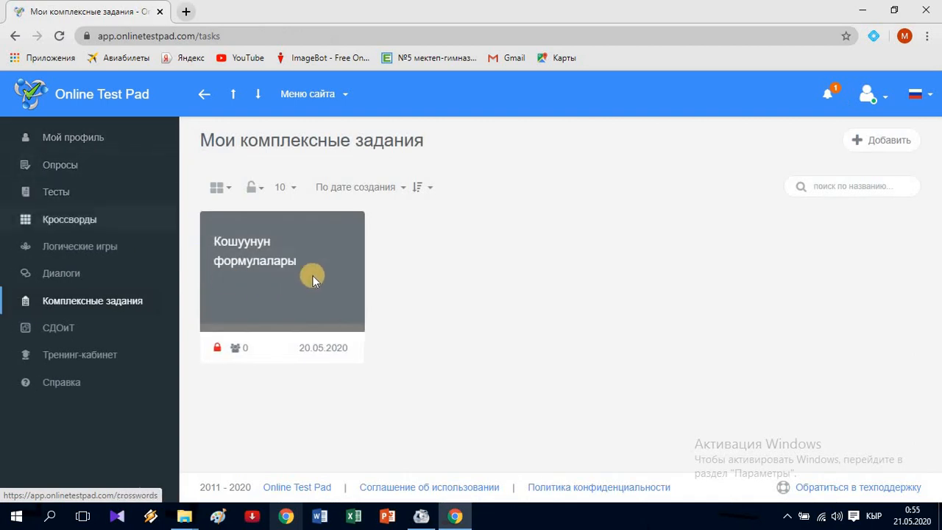
left_click(247, 265)
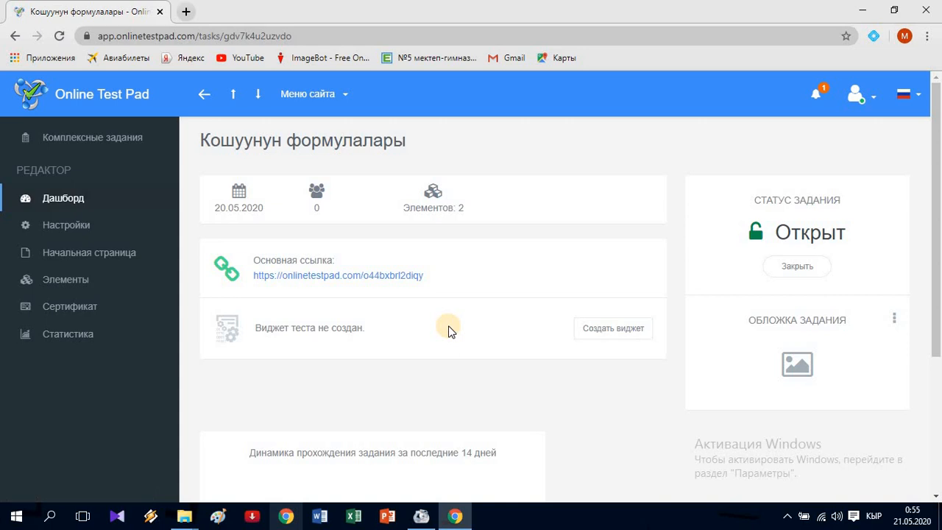
left_click(321, 277)
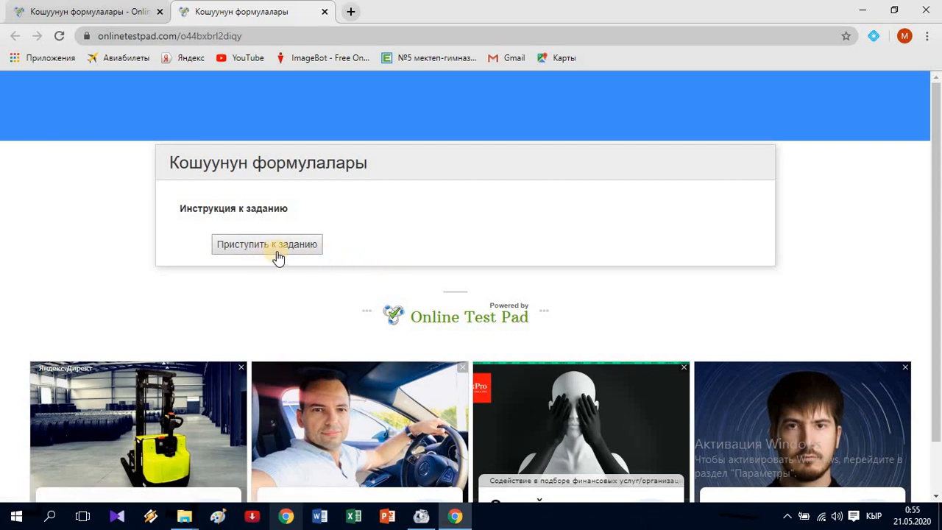
left_click(281, 254)
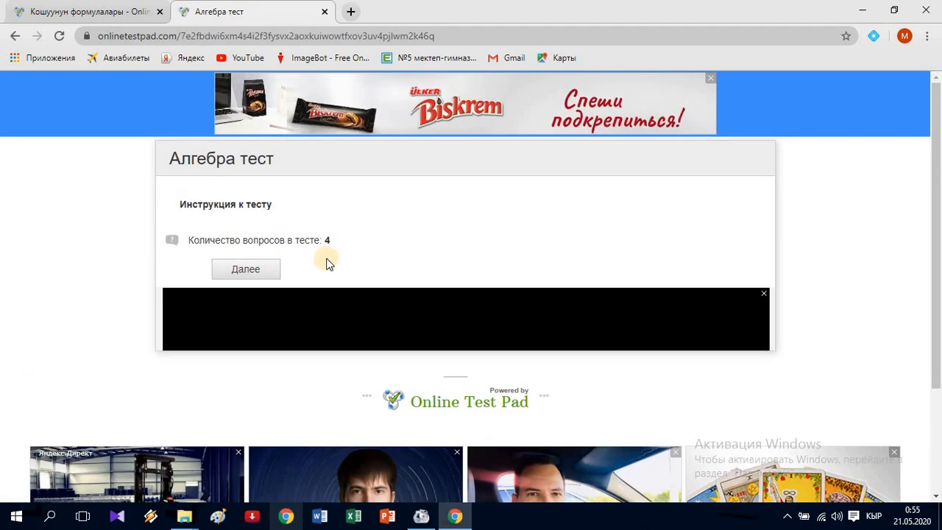
left_click(254, 271)
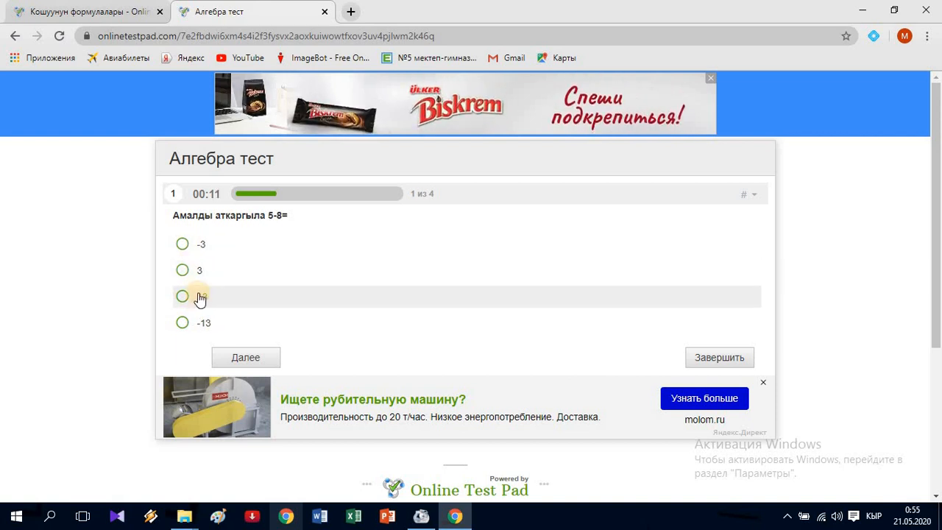
Step: Answer the question 5-8= with -3 and the question 2*1/4= with both 1/2 and 0,5
left_click(182, 244)
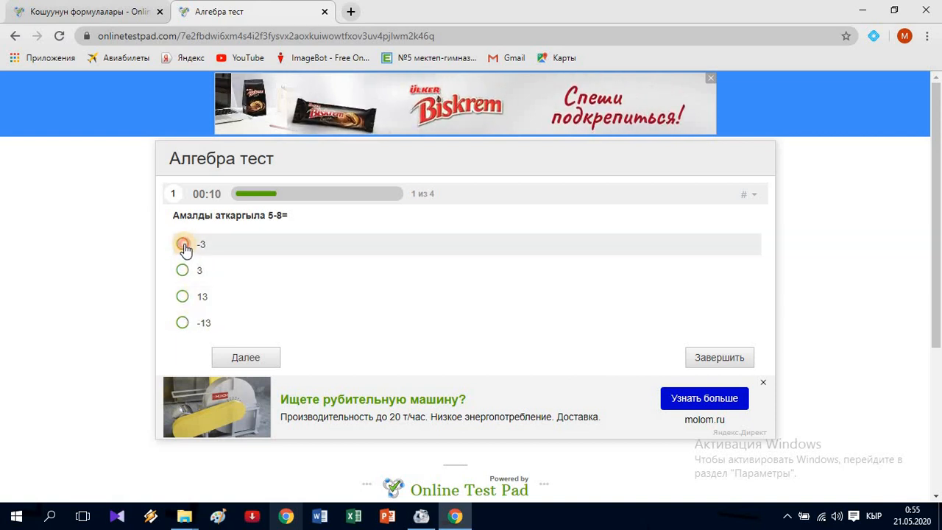
left_click(259, 360)
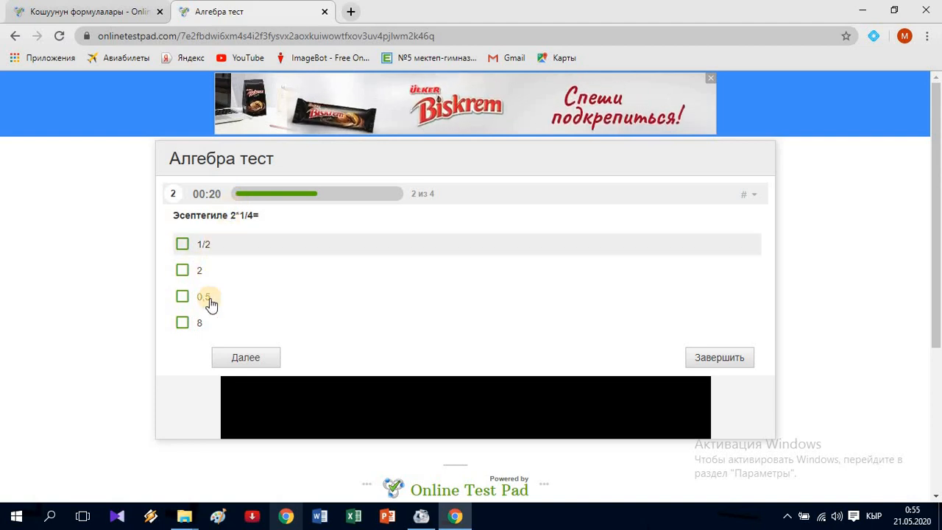
left_click(183, 245)
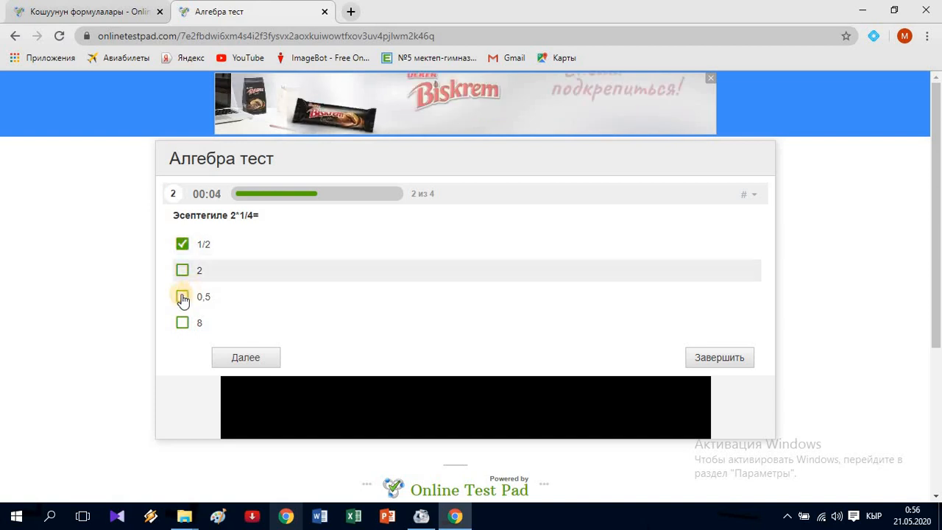
left_click(182, 297)
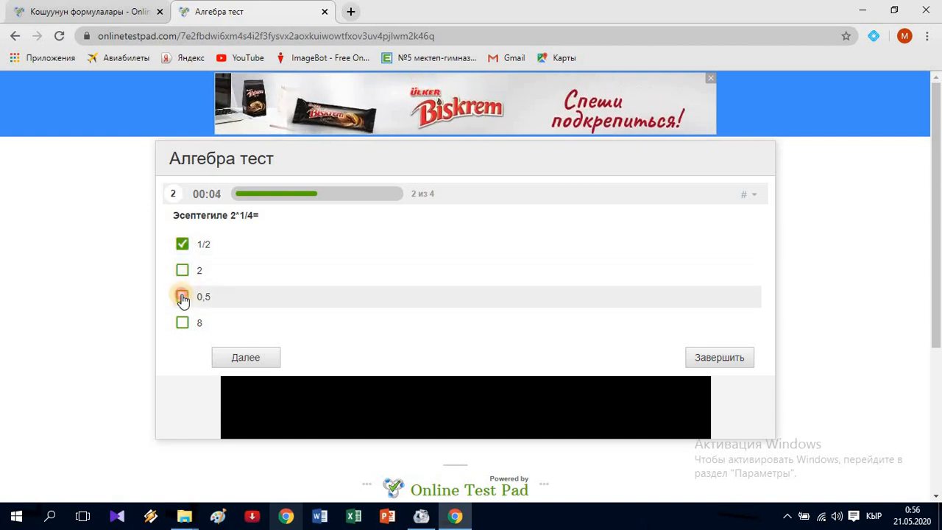
left_click(238, 359)
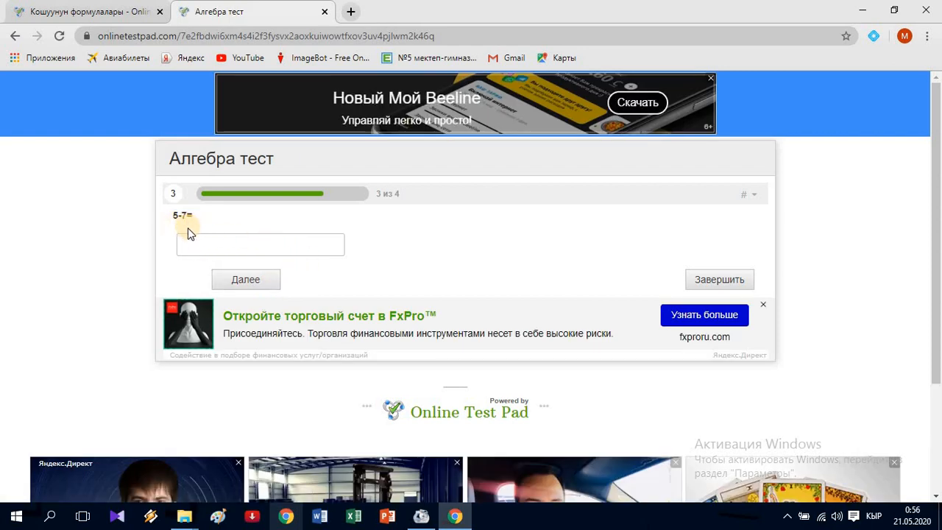
Step: Answer the question 5-7= with -2 and go on to the fourth question
left_click(202, 245)
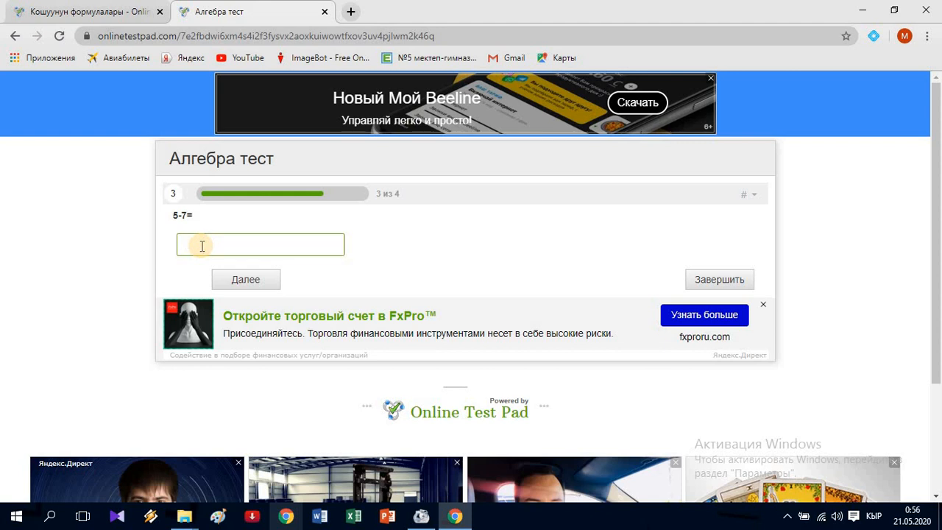
type("-2")
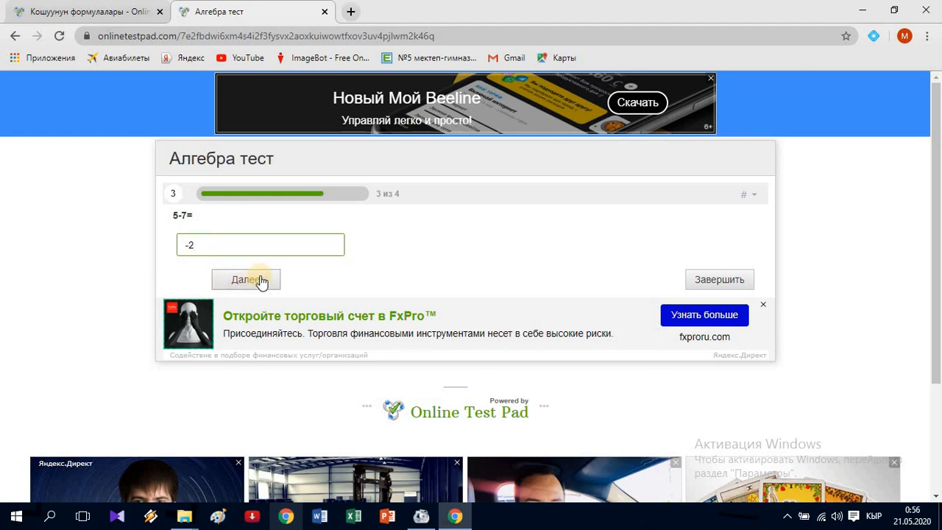
left_click(259, 284)
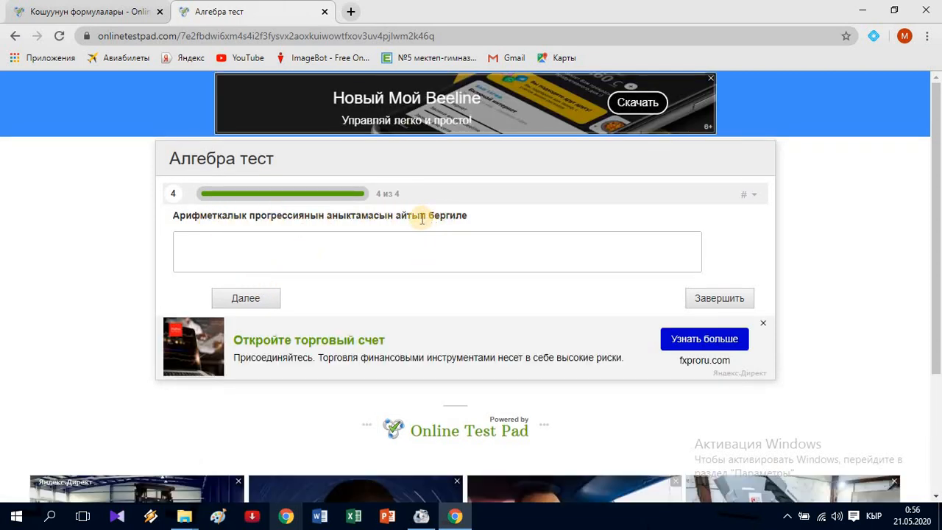
Step: Answer the arithmetic progression question with three lines of filler text ending in "прпаопаоаллплпр" and proceed to the crossword
left_click(313, 251)
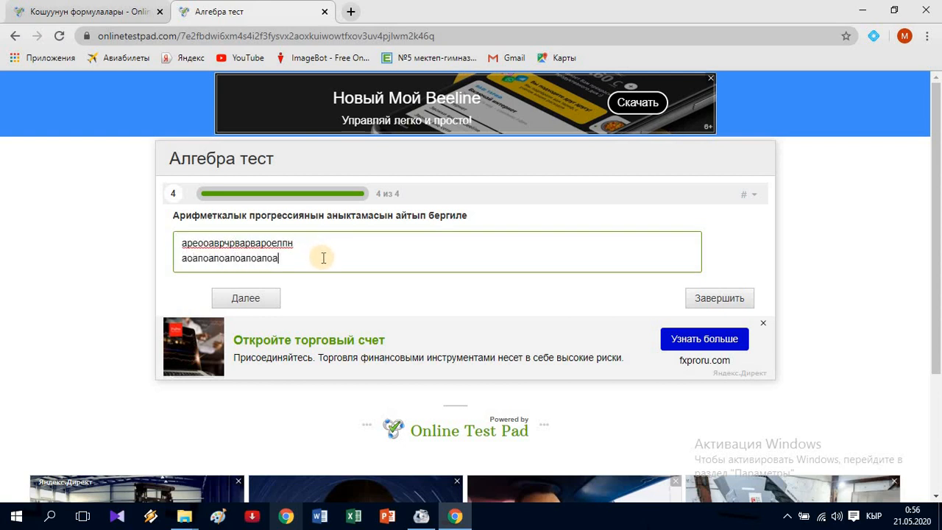
key("Return")
type("прпаопаоаллплпр")
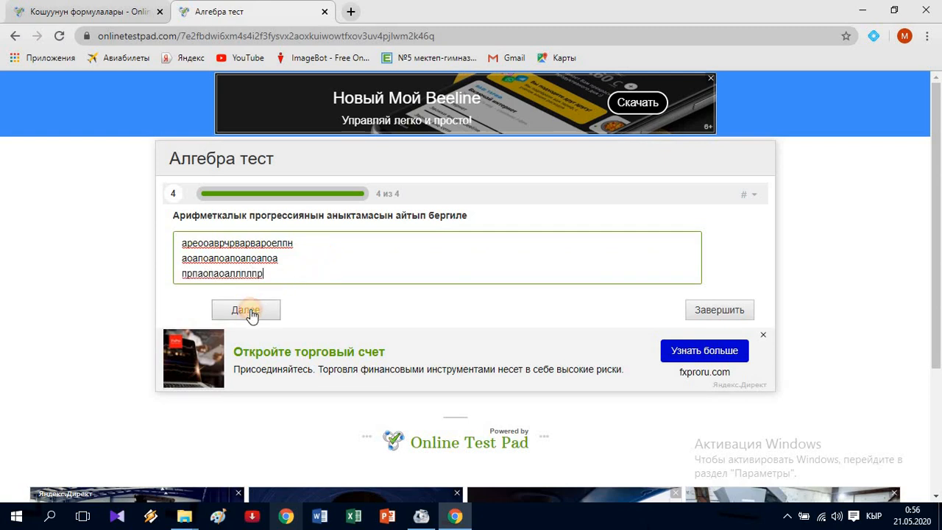
left_click(250, 310)
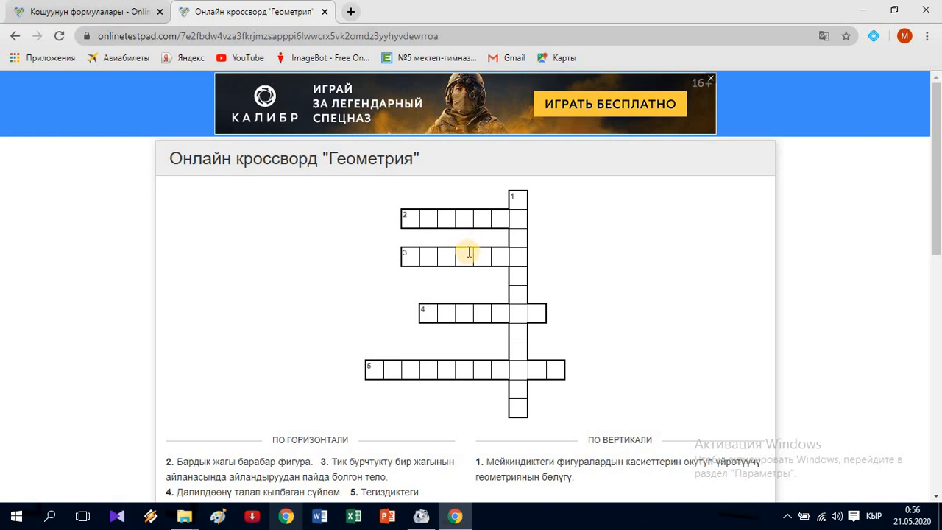
Step: Fill in 2 across of the crossword "Геометрия" with КВАДРАТ and 3 across with ЦИЛИНДР
scroll(468, 253, "down", 1)
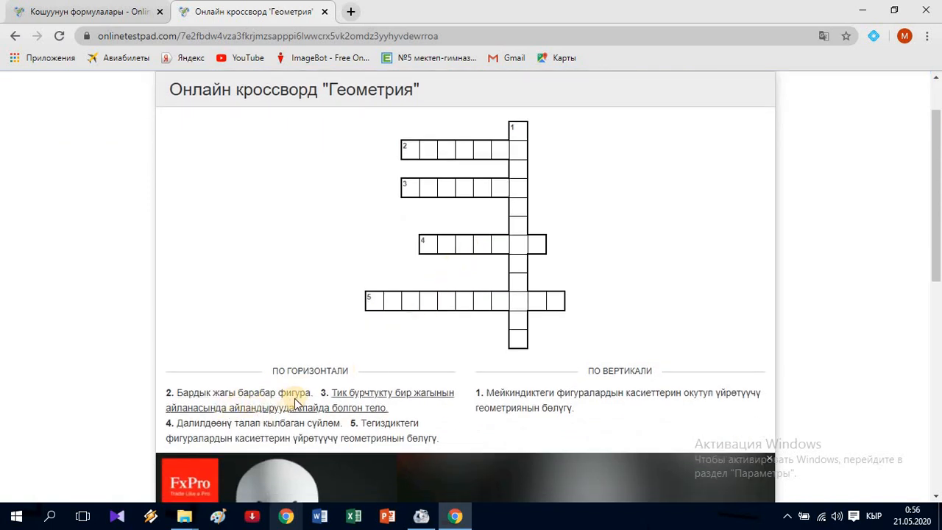
left_click(413, 150)
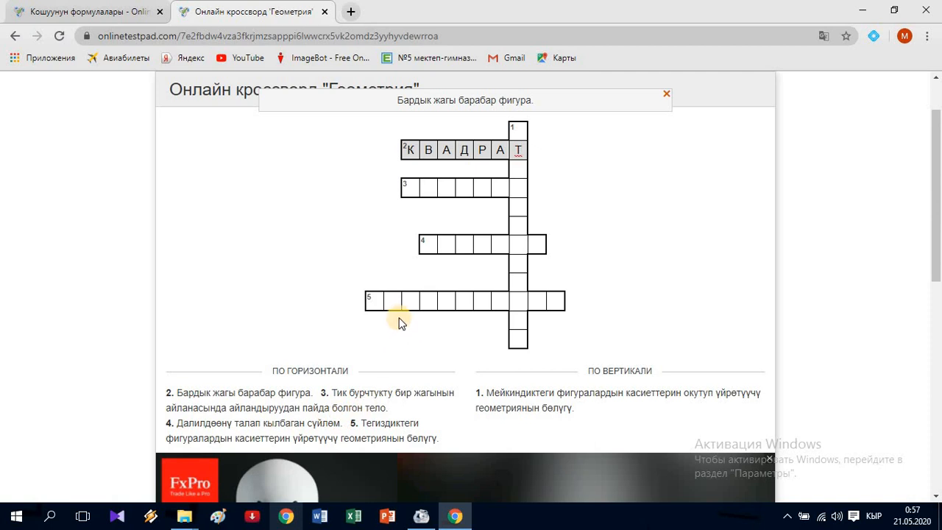
left_click(411, 183)
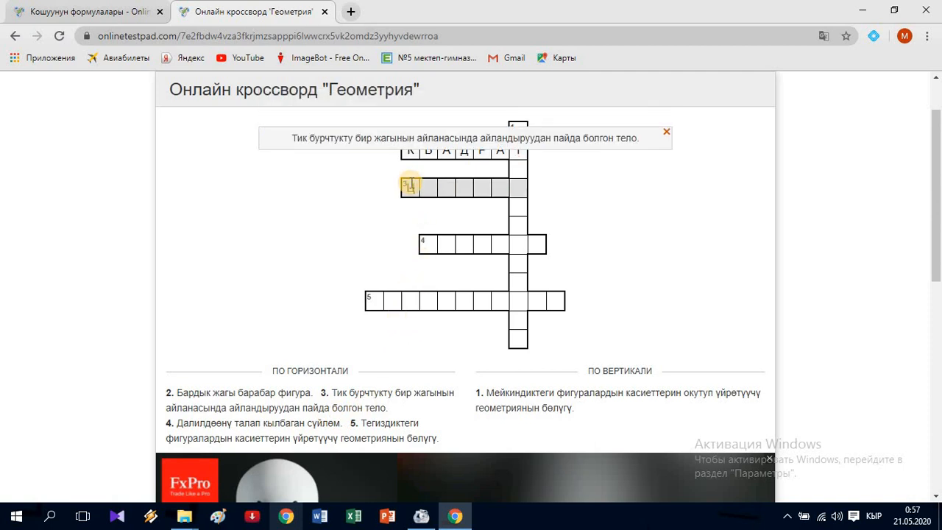
type("ЦИЛИНДР")
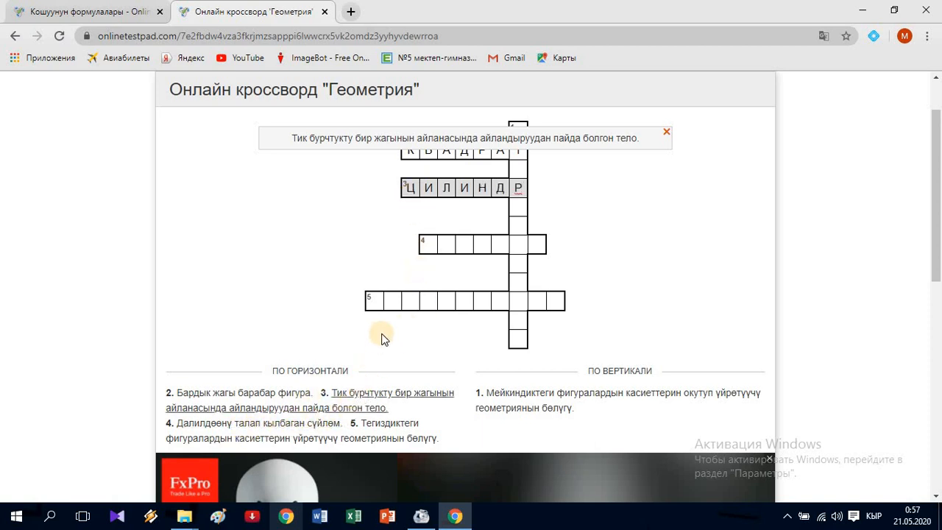
Step: Fill in 4 across with АКСИОМА and 5 across with ПЛАНИМЕТРИЯ, and finish the crossword
left_click(429, 242)
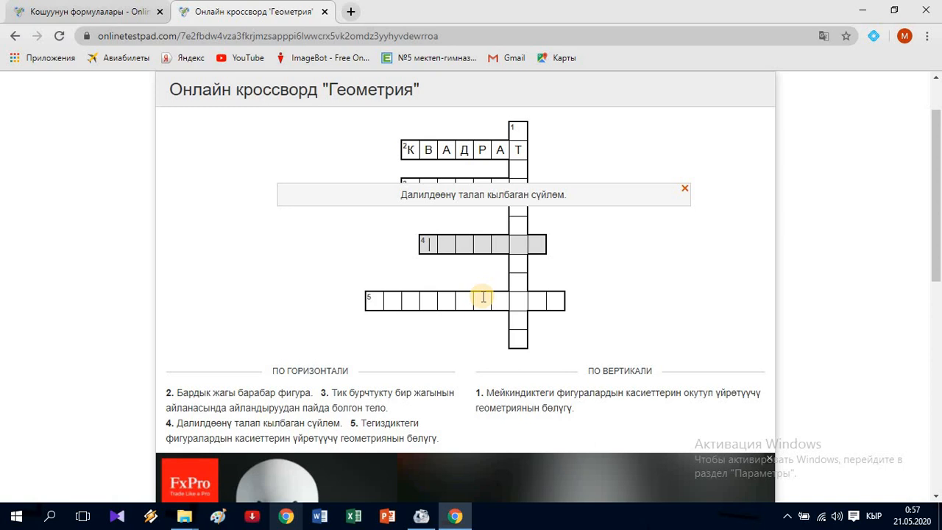
type("АКСИОМА")
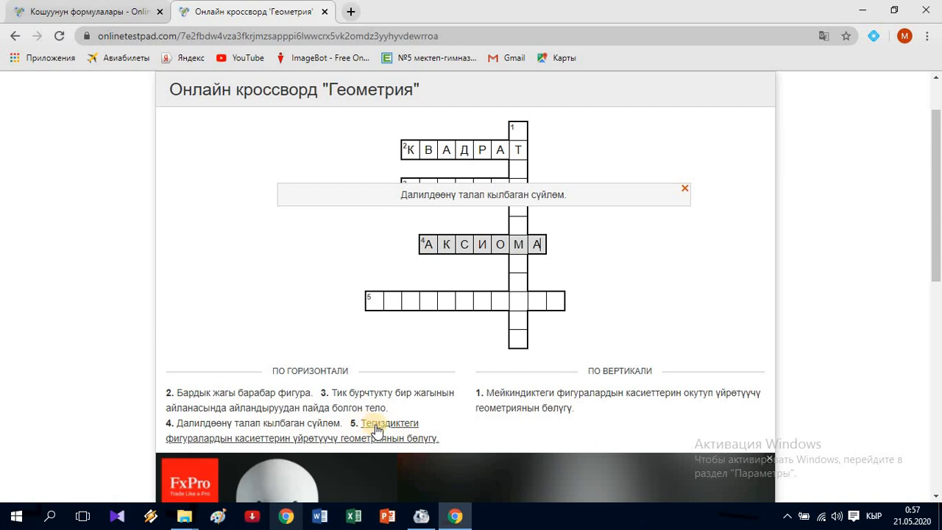
left_click(380, 300)
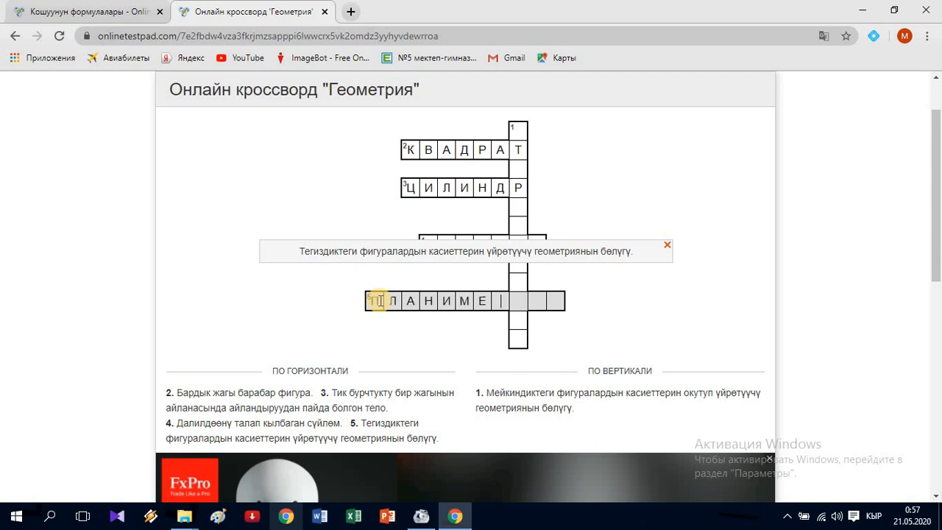
left_click(668, 247)
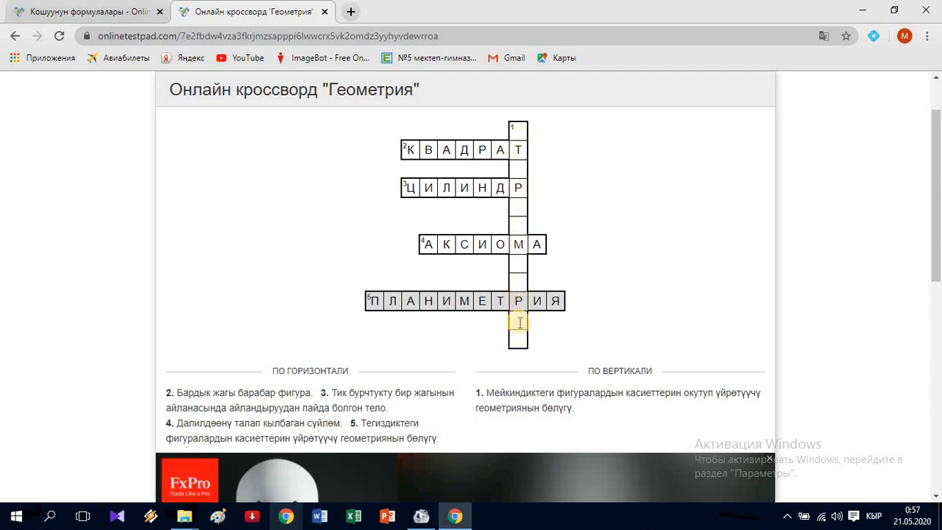
scroll(526, 233, "down", 5)
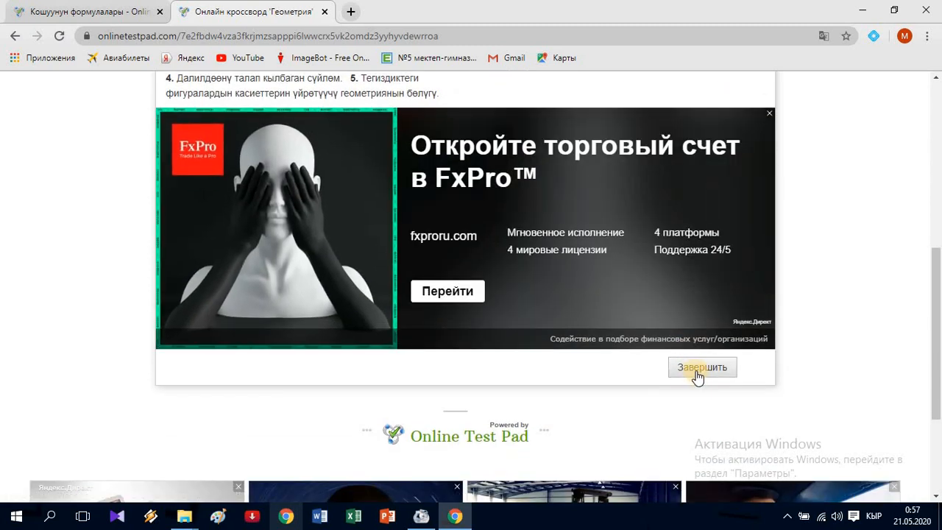
left_click(700, 368)
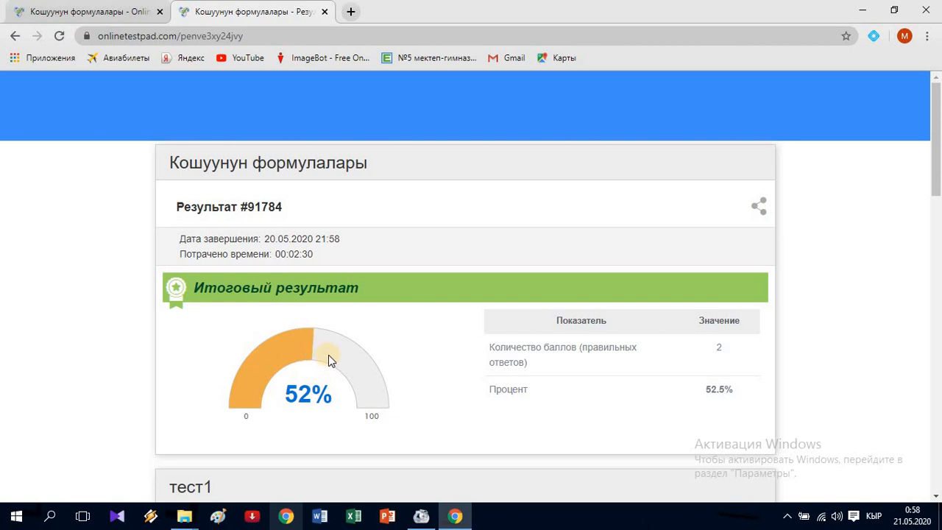
Step: Review the final result of the task together with the separate тест1 and Геометрия results and the crossword's correct answers
scroll(329, 356, "down", 3)
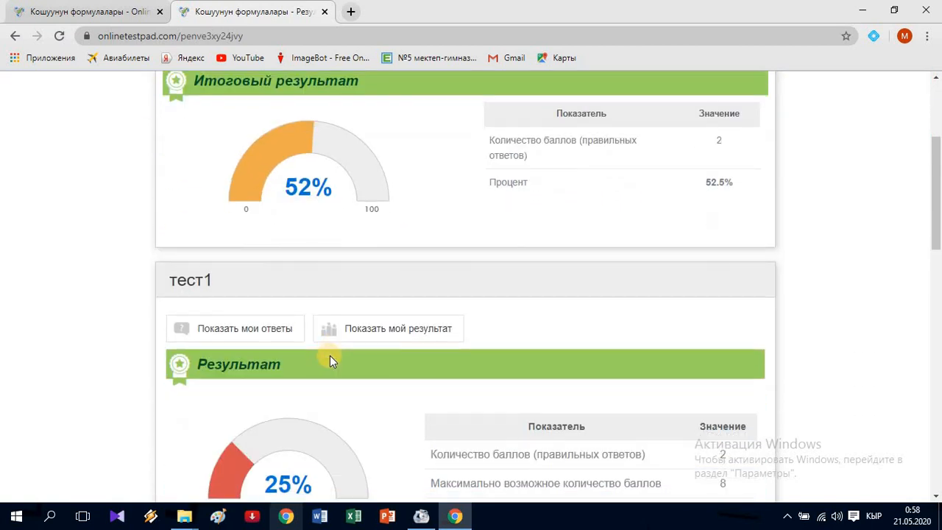
scroll(329, 361, "down", 5)
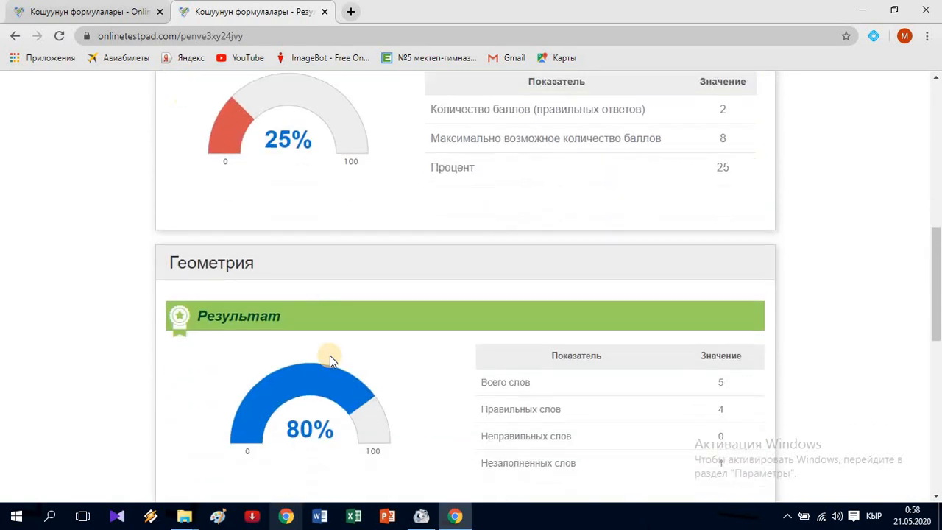
scroll(330, 356, "down", 2)
scroll(333, 351, "up", 7)
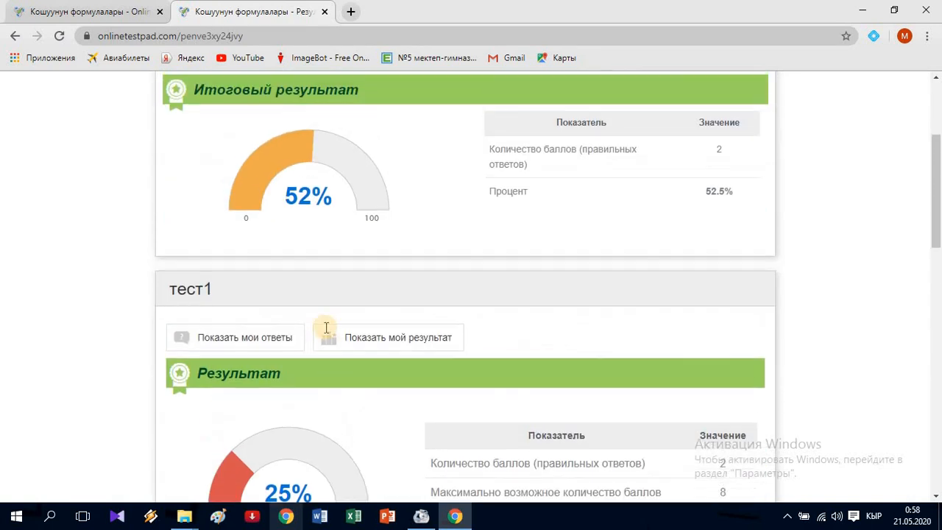
scroll(326, 328, "up", 2)
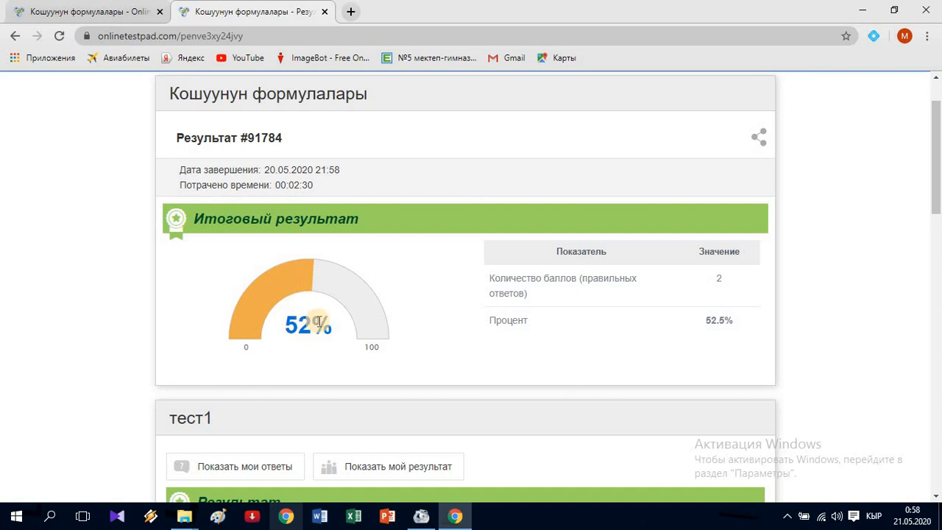
scroll(321, 324, "down", 5)
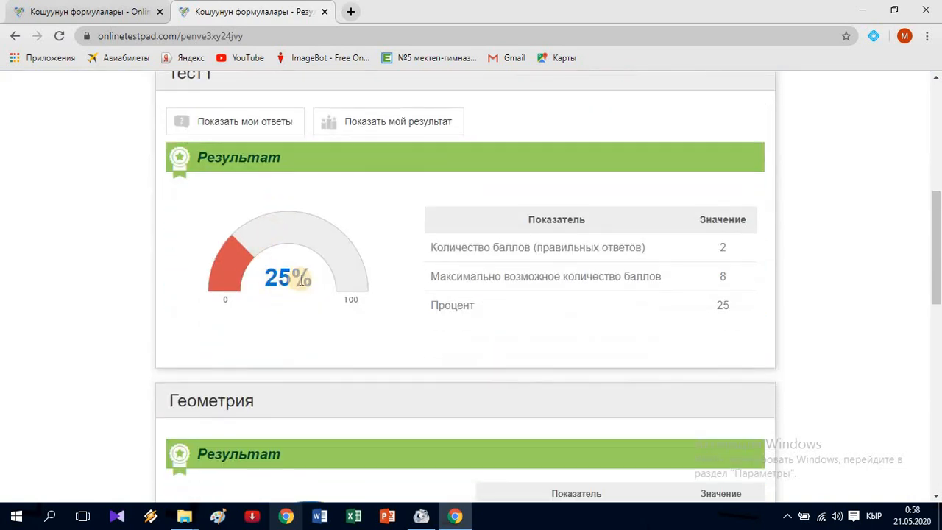
scroll(287, 305, "down", 4)
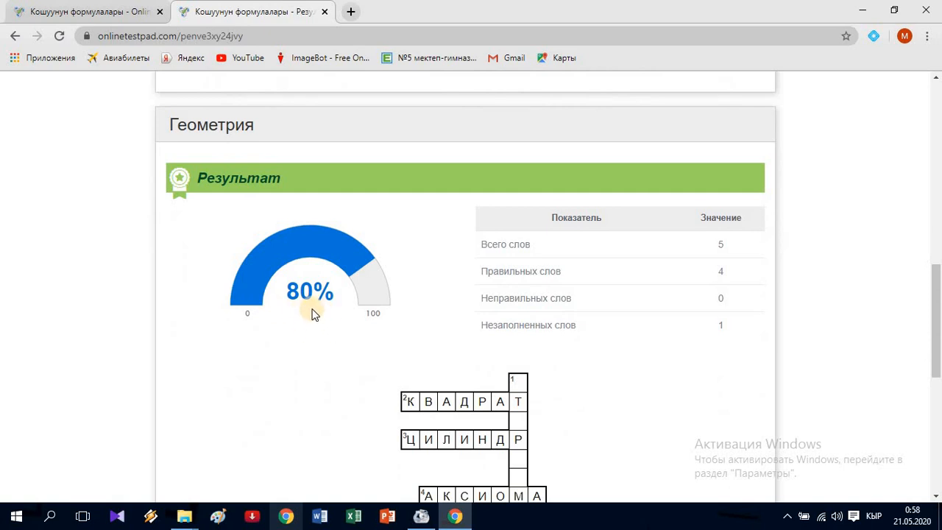
scroll(330, 329, "down", 4)
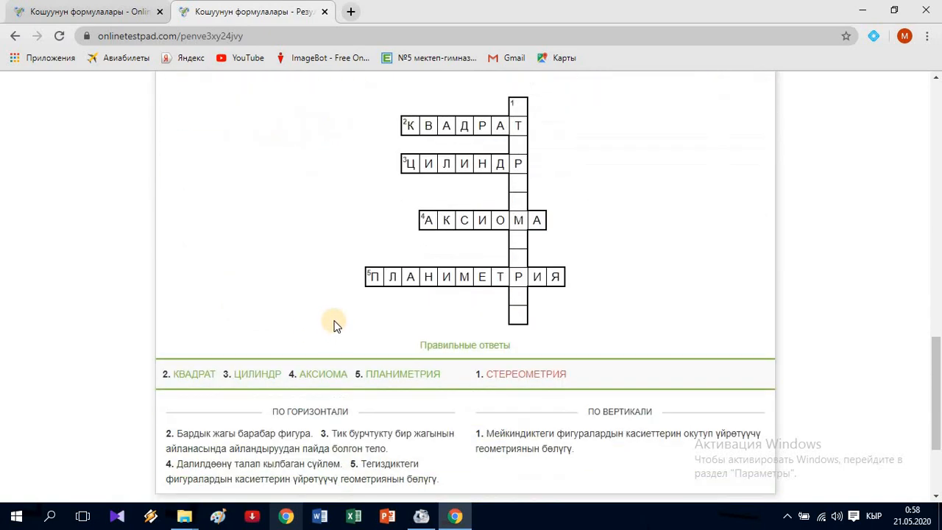
scroll(333, 326, "up", 4)
scroll(336, 323, "up", 5)
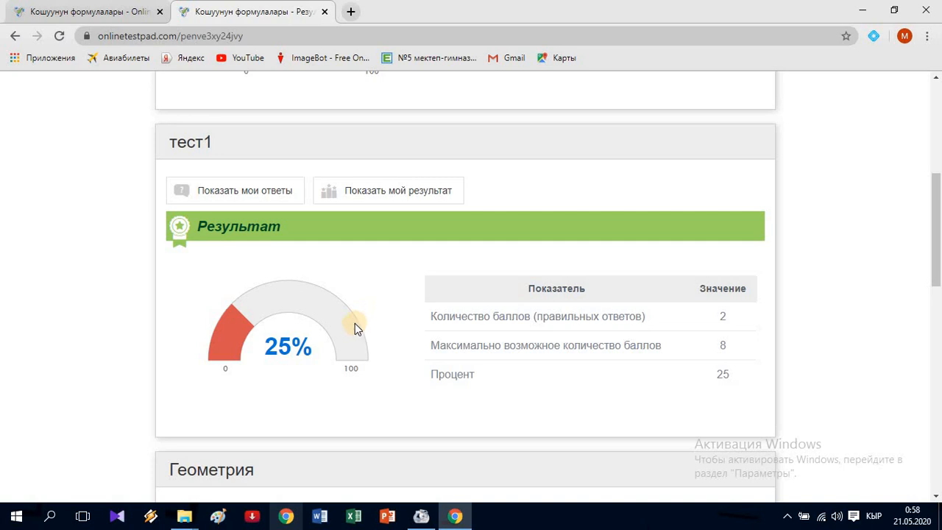
scroll(340, 315, "up", 5)
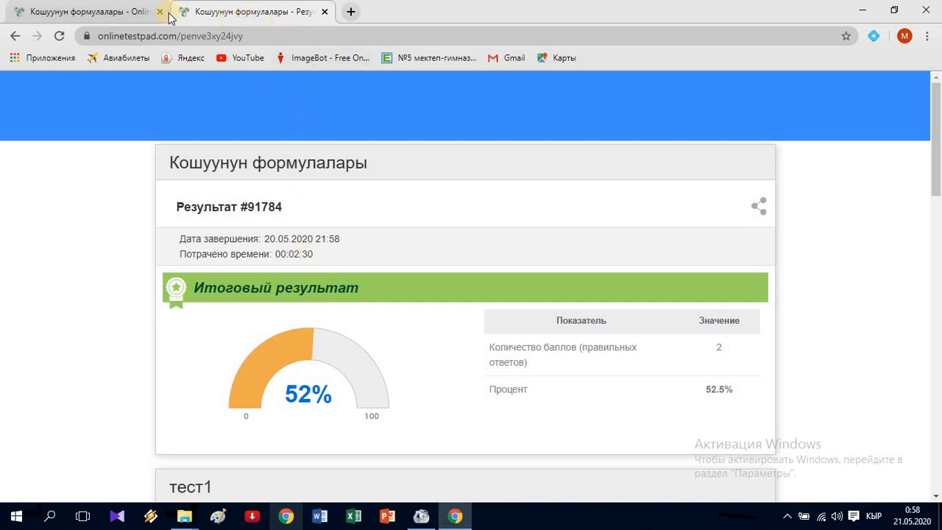
Step: Return to the task's dashboard, reload it, and examine the summary data in its completion statistics
left_click(116, 17)
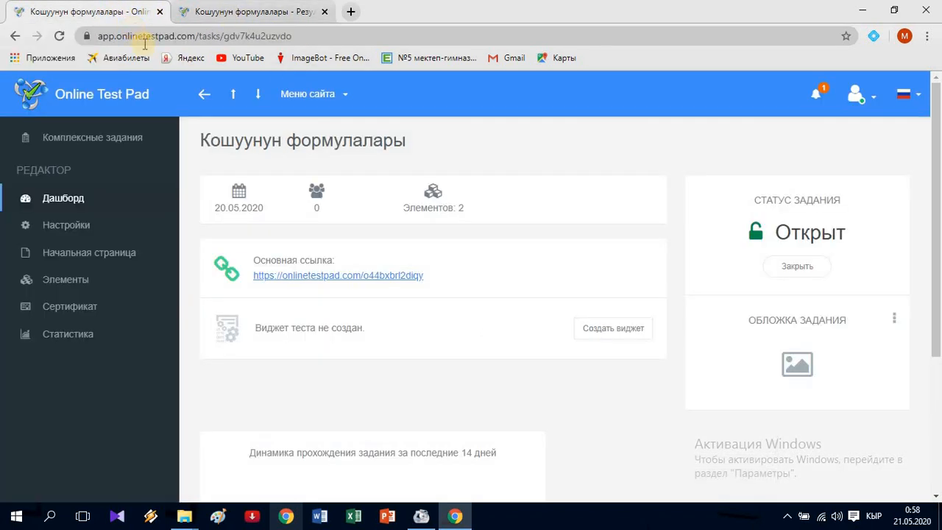
left_click(60, 36)
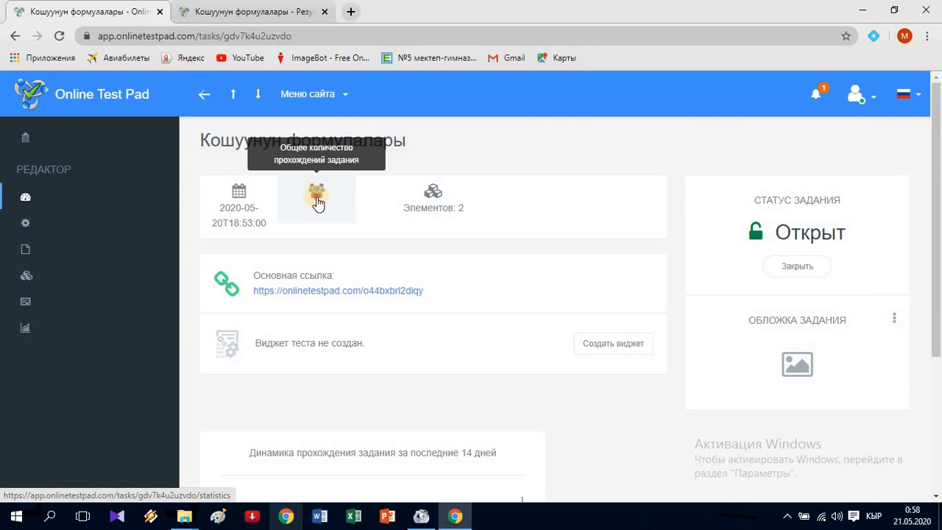
left_click(318, 203)
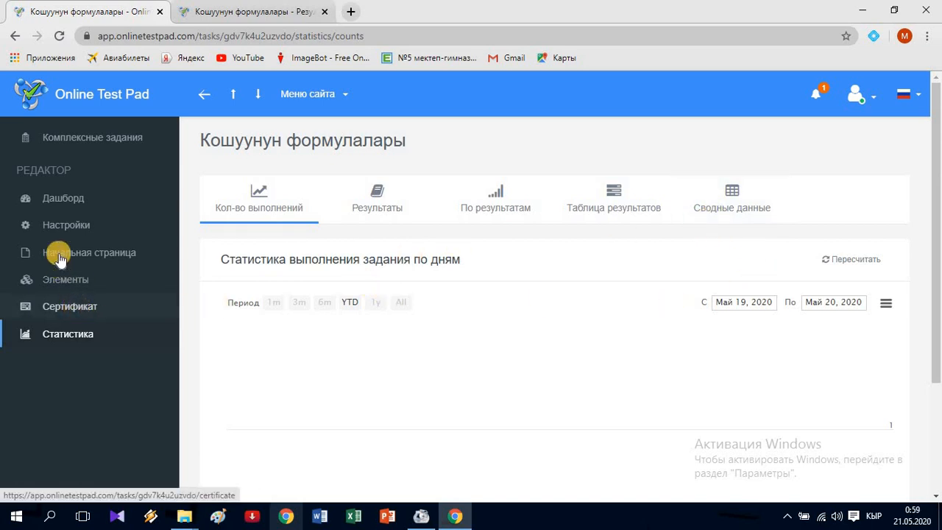
left_click(744, 205)
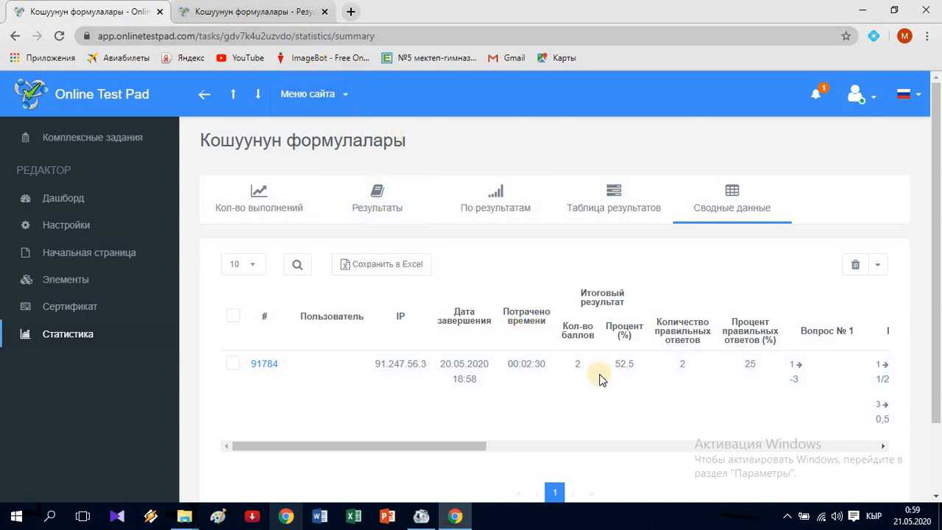
scroll(647, 379, "down", 1)
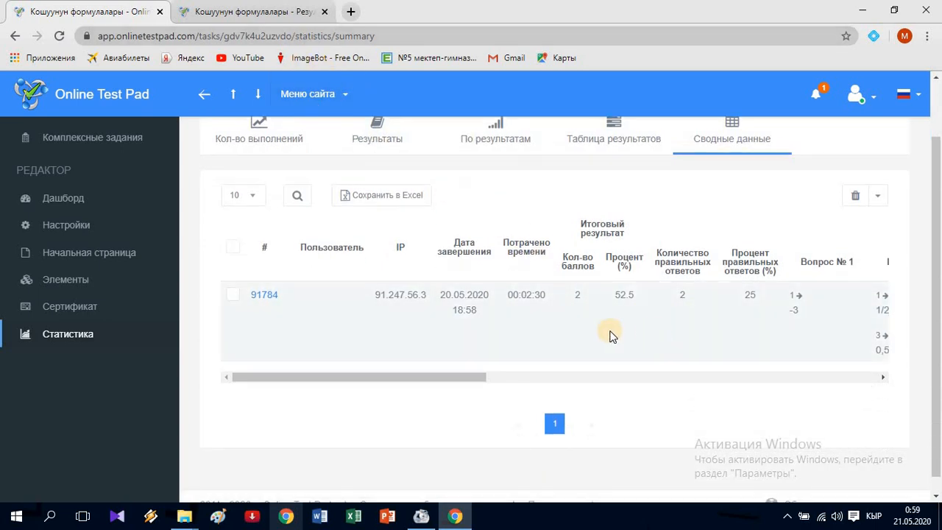
scroll(273, 267, "up", 1)
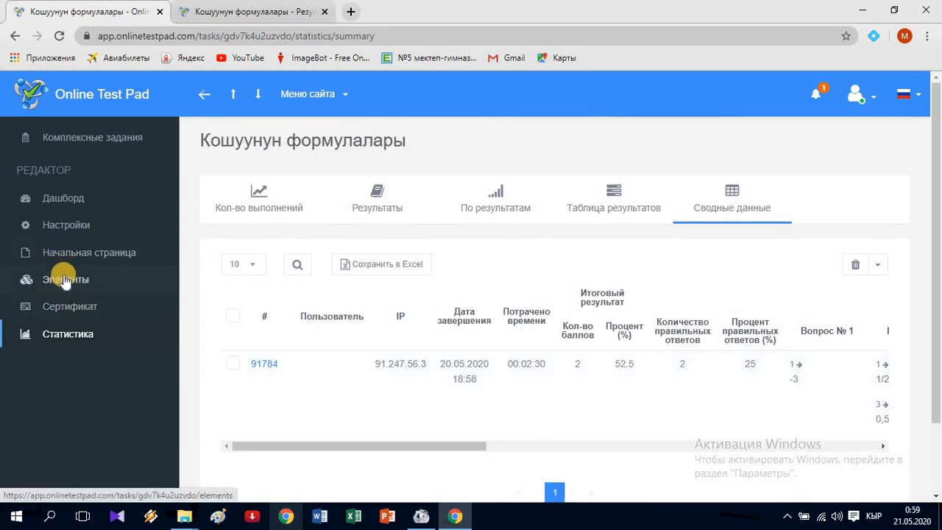
Step: Check the task's result settings and dashboard, and look at the тест1 result on the results page again
left_click(66, 226)
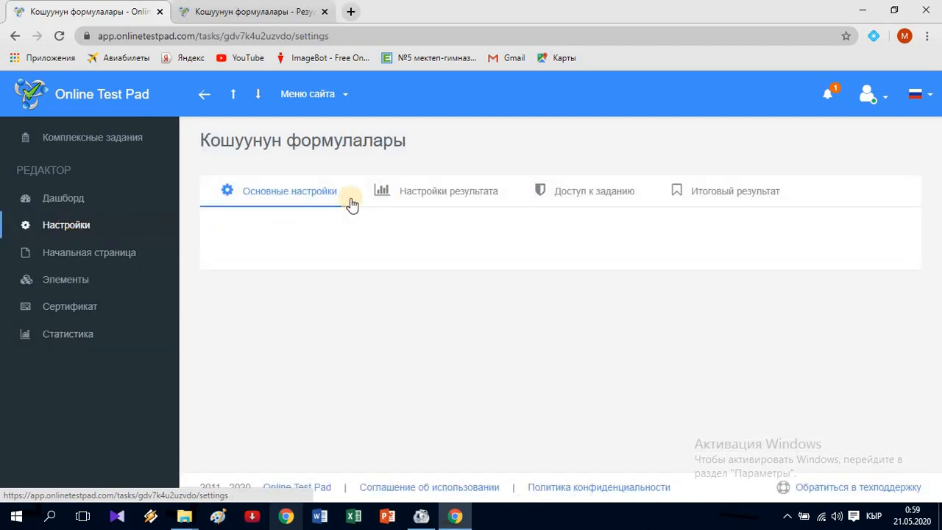
left_click(444, 193)
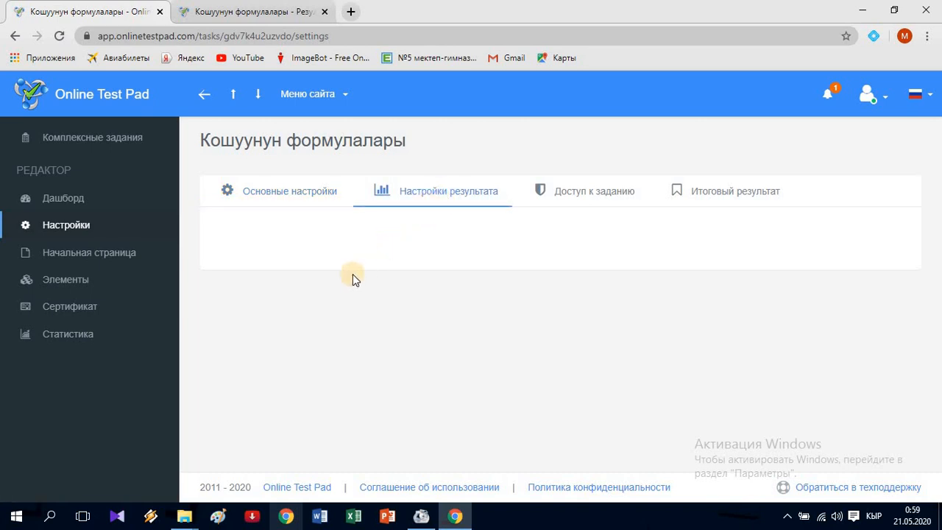
left_click(58, 198)
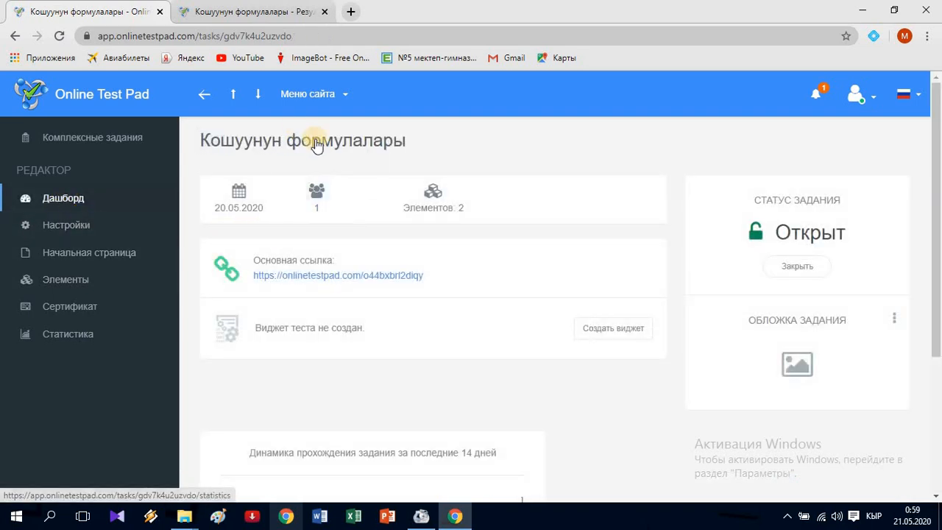
left_click(271, 13)
scroll(299, 348, "down", 3)
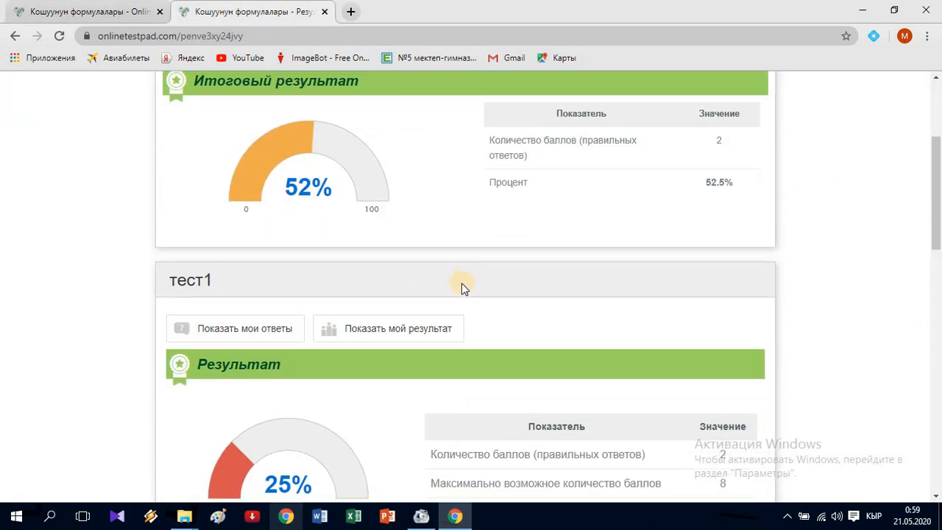
left_click(101, 13)
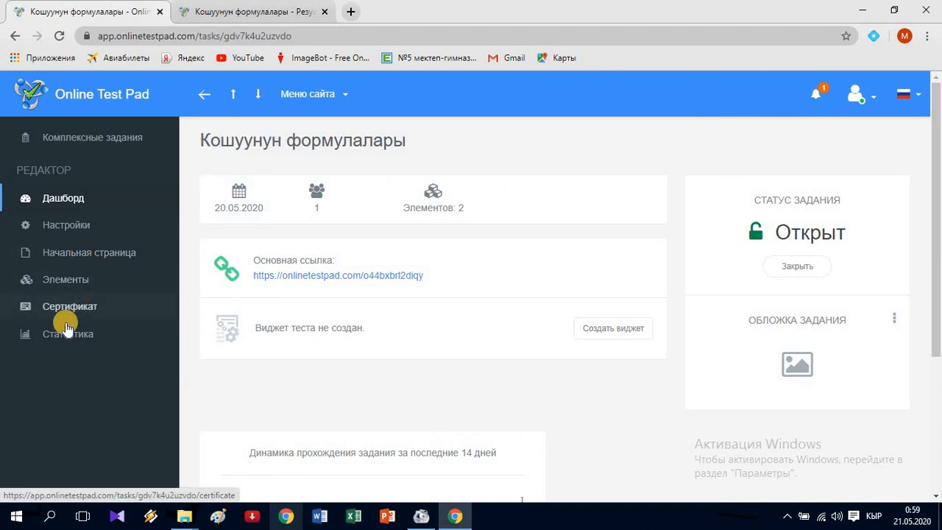
Step: View the dashboard of Алгебра тест from the task's elements list and return to the list
left_click(434, 206)
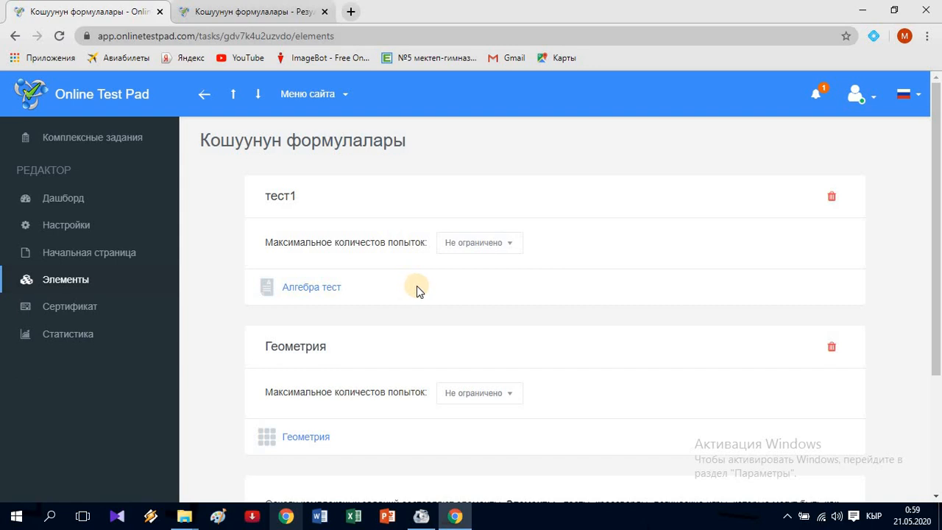
scroll(335, 236, "down", 1)
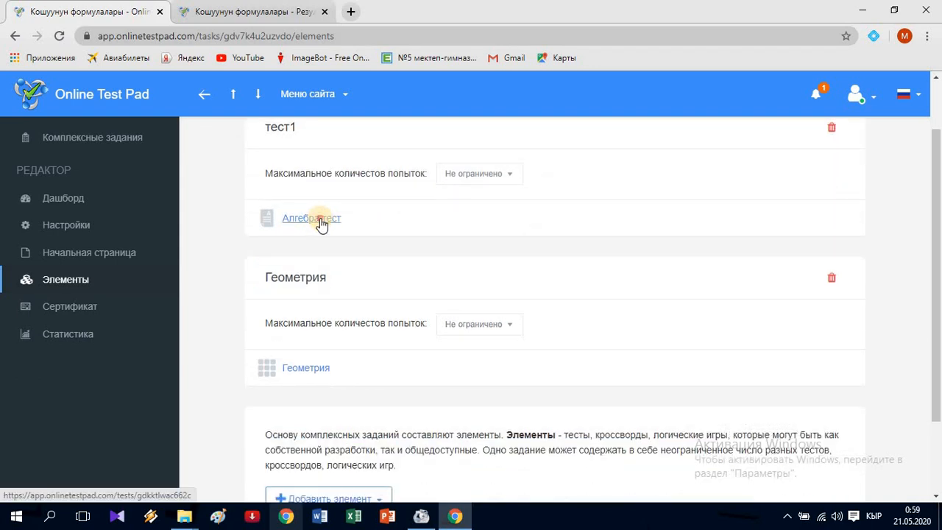
left_click(321, 219)
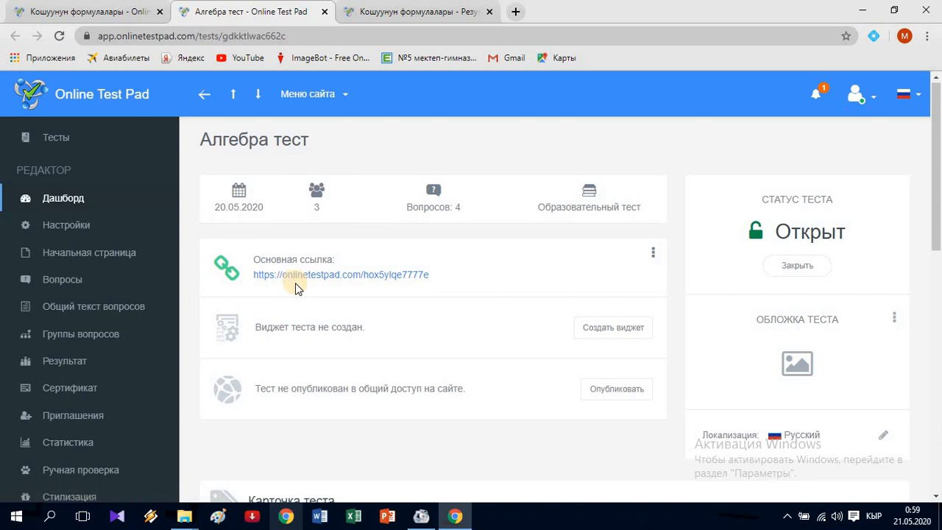
scroll(297, 287, "down", 1)
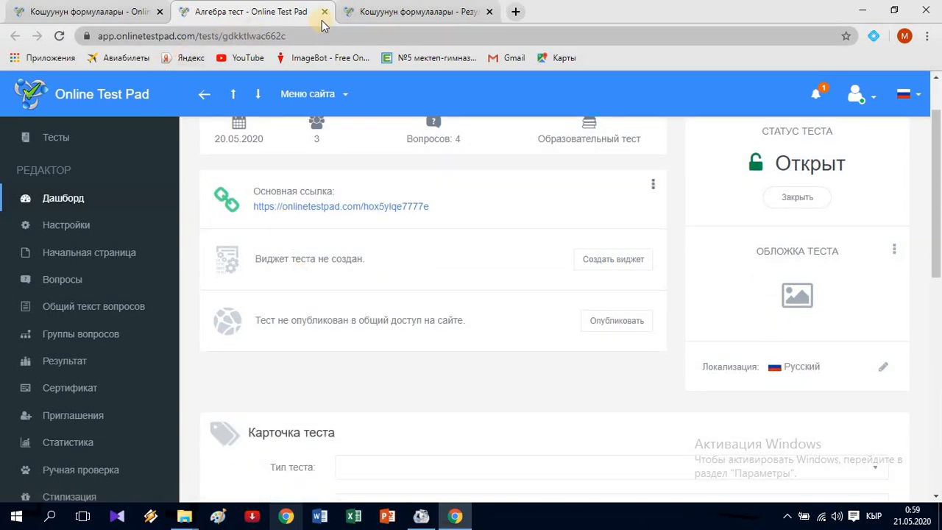
key("ctrl+w")
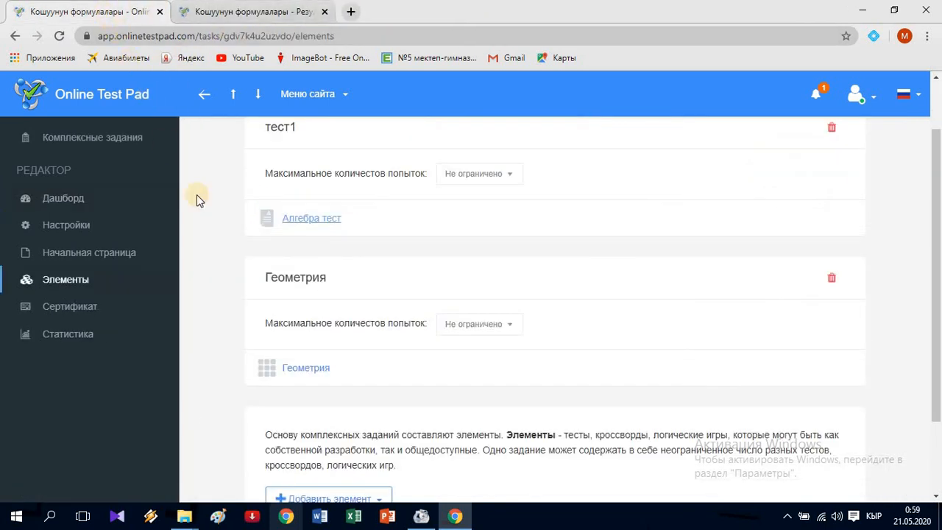
scroll(215, 211, "up", 1)
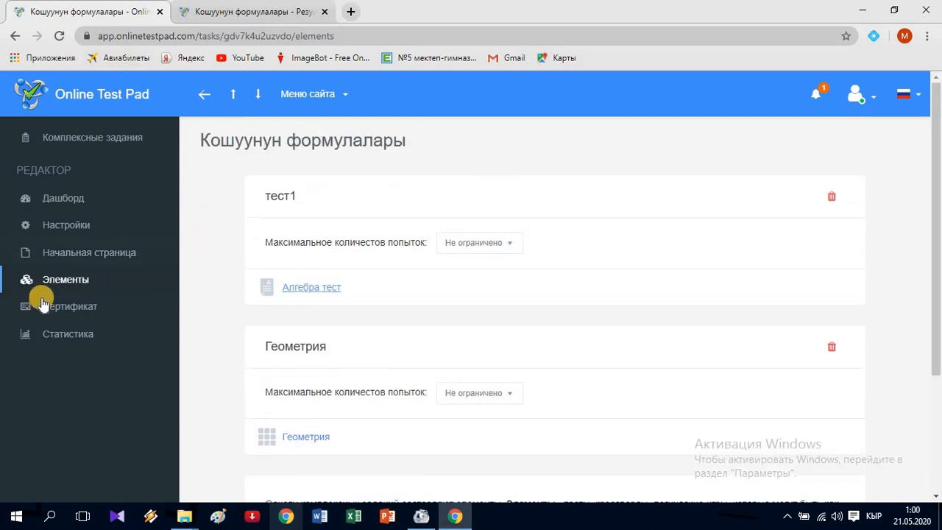
Step: Open Алгебра тест from the task's elements and bring up its most recent result for manual checking
left_click(68, 282)
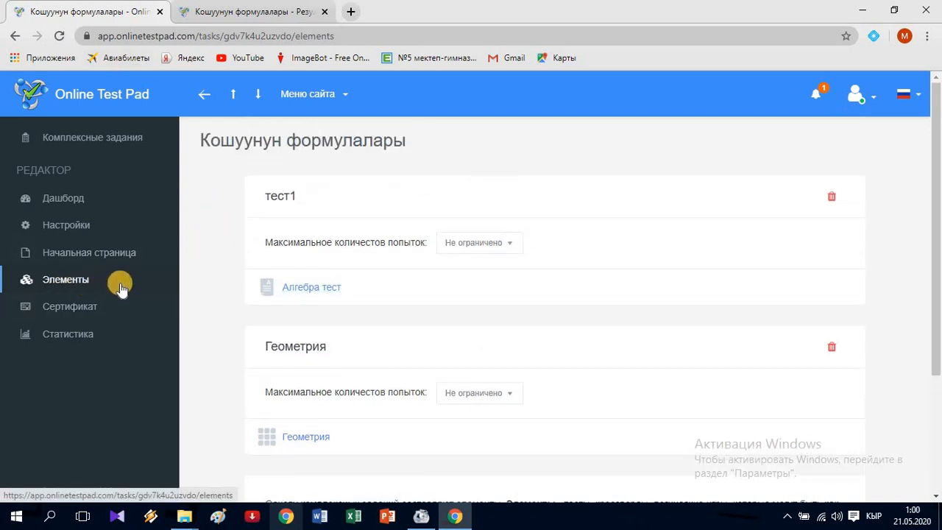
left_click(315, 290)
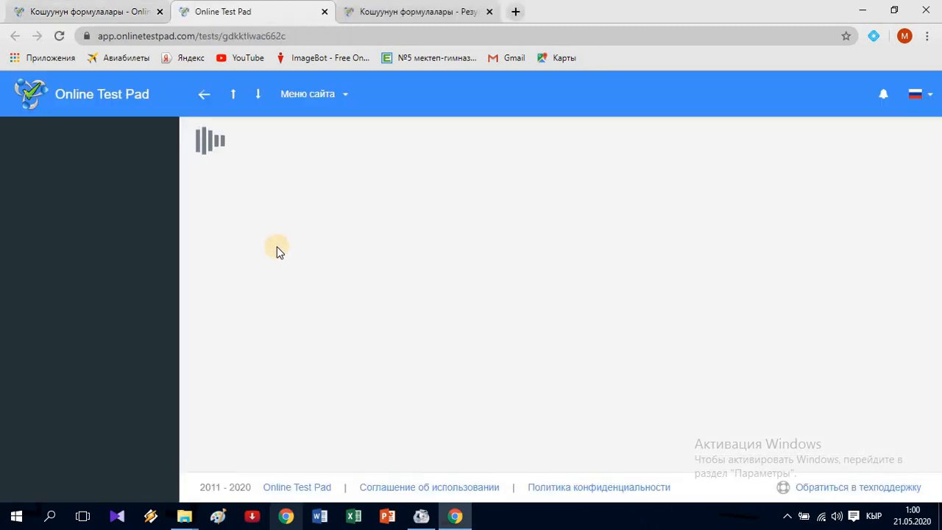
scroll(294, 287, "down", 1)
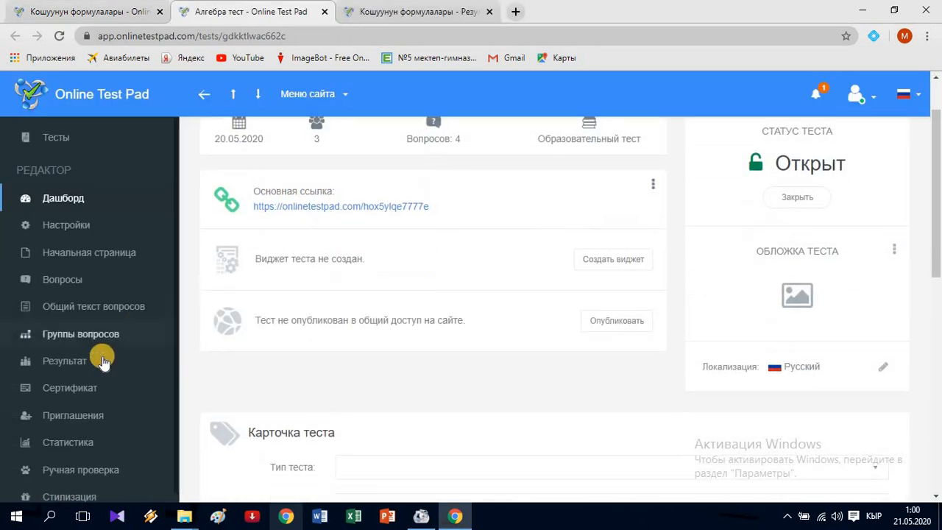
scroll(44, 368, "down", 1)
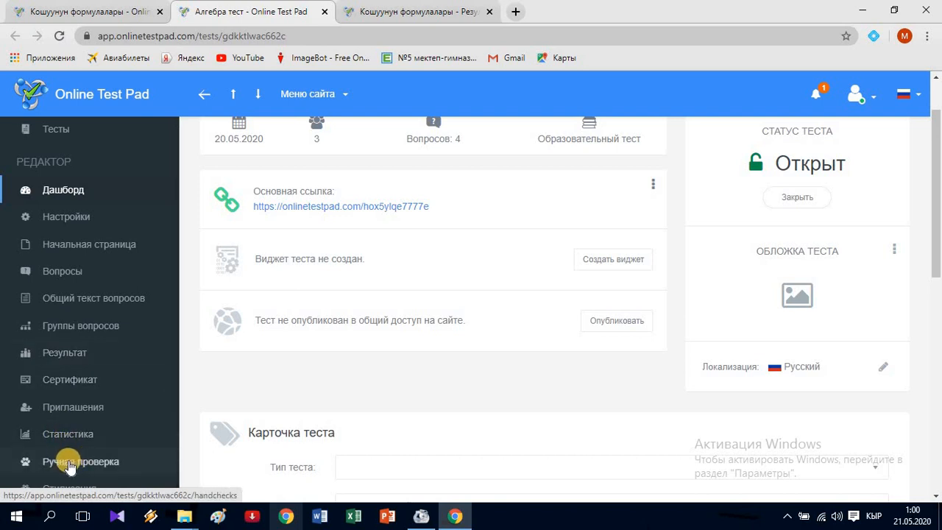
left_click(81, 462)
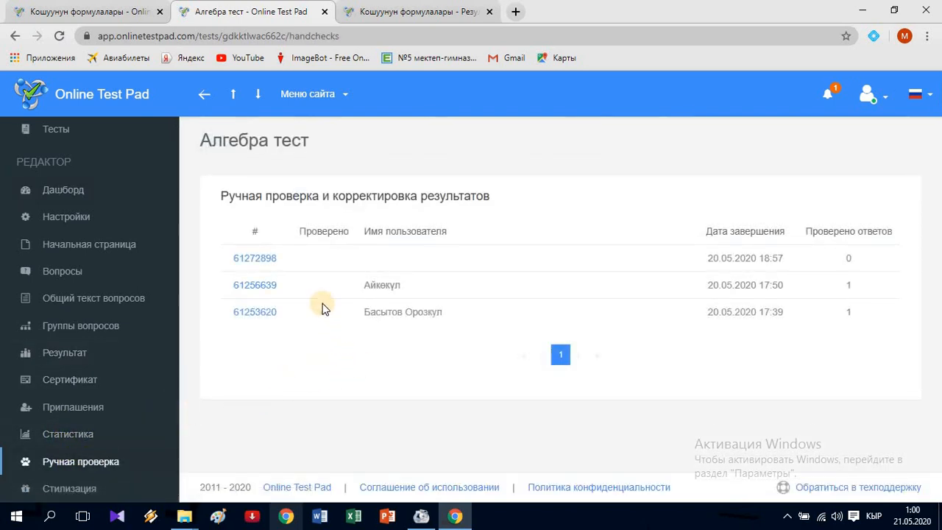
left_click(254, 260)
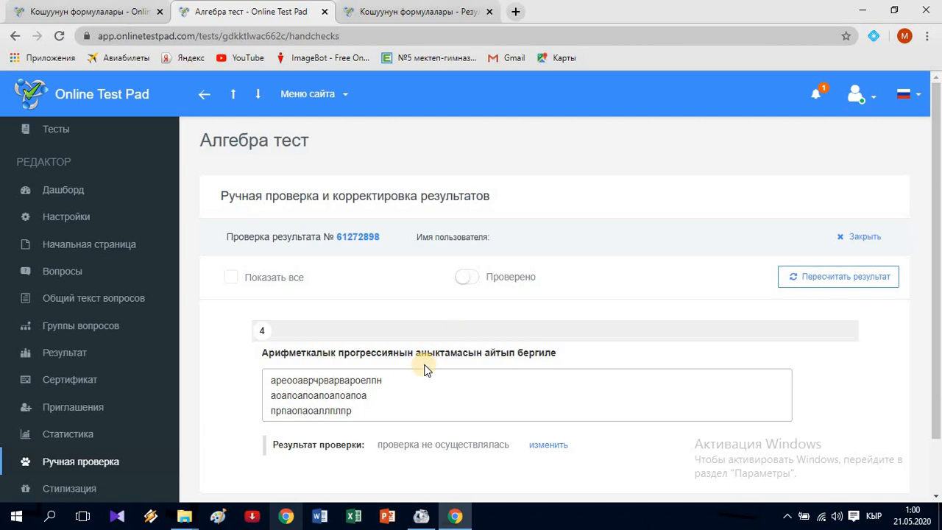
Step: Grade the open answer on the definition of arithmetic progression with 5 points and save the grade
scroll(420, 368, "down", 1)
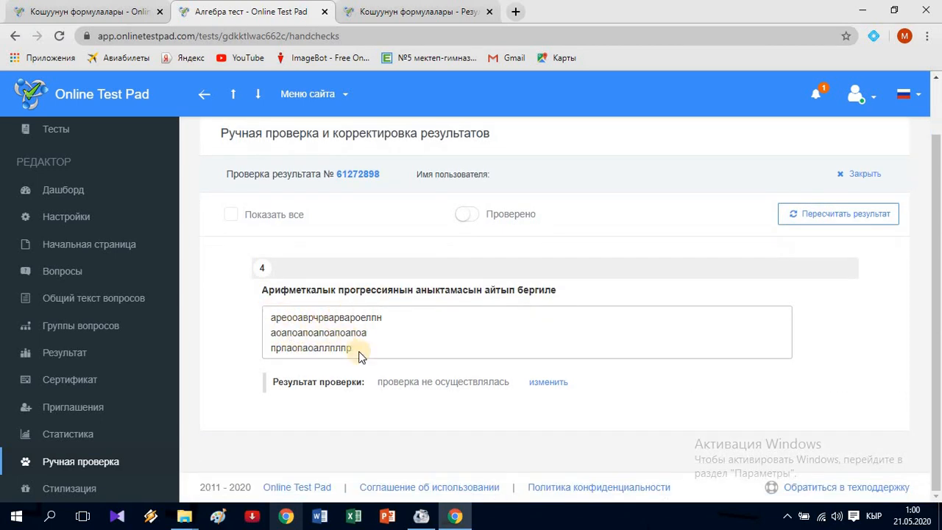
left_click(551, 382)
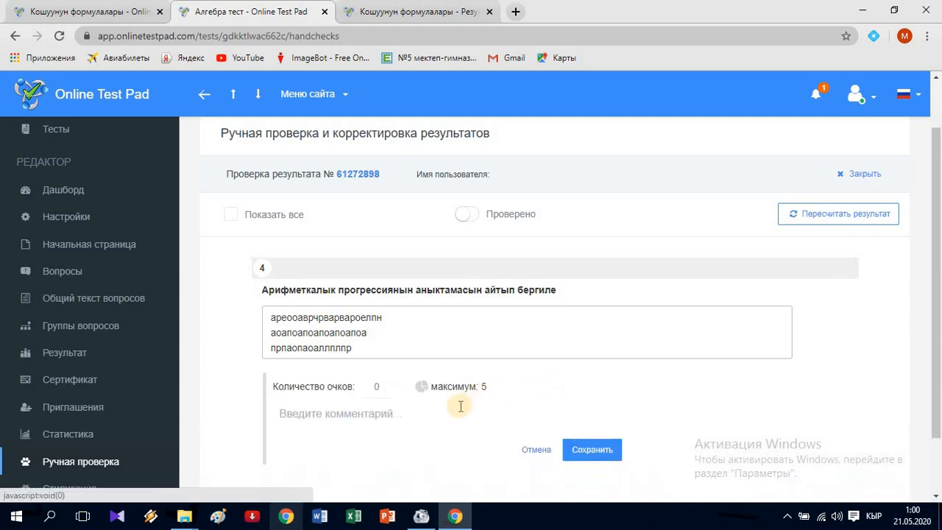
scroll(427, 370, "down", 1)
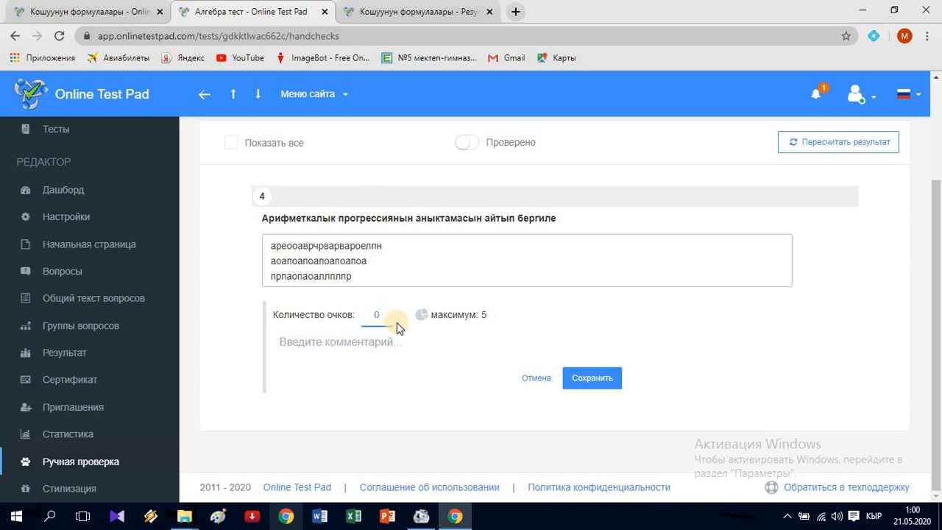
key("BackSpace")
type("5")
left_click(590, 385)
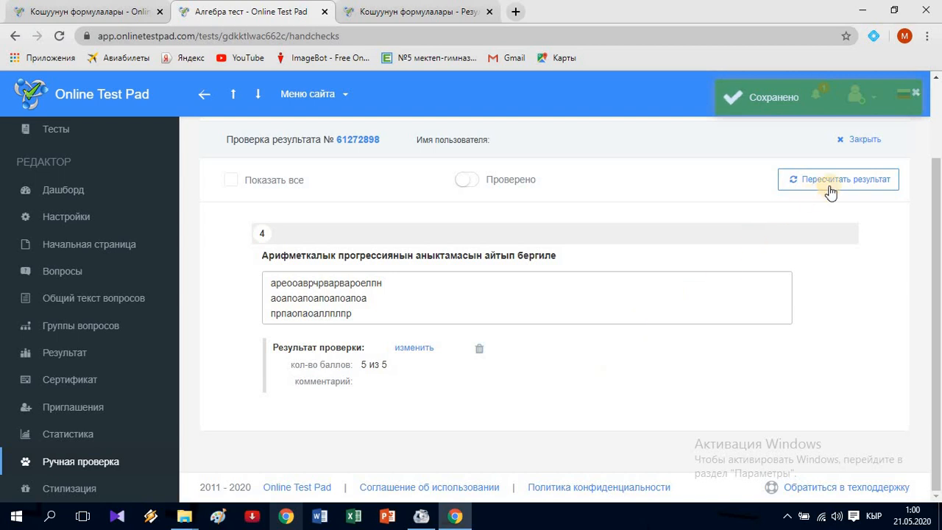
Step: Recalculate the checked Алгебра тест result with the new grade
left_click(816, 185)
left_click(838, 185)
left_click(837, 186)
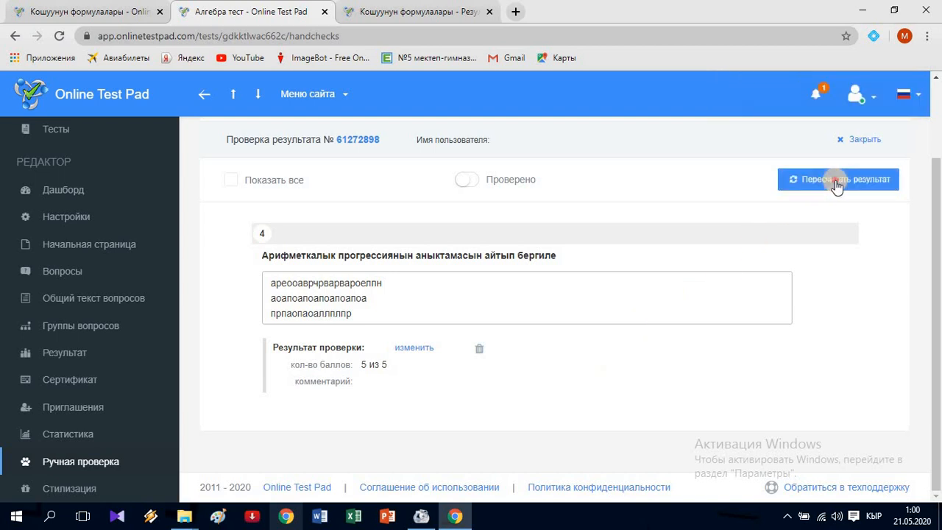
left_click(728, 192)
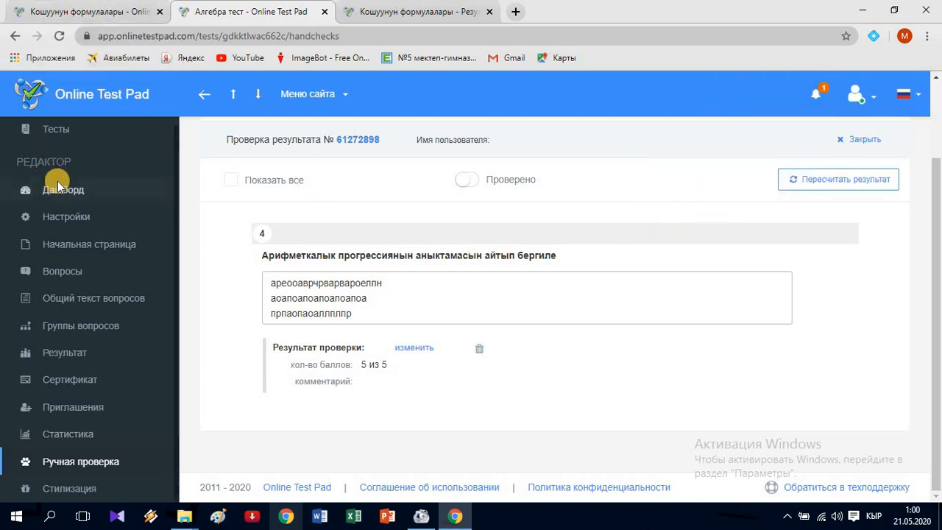
Step: Leave for the tests list, reopen the most recent Алгебра тест result in manual checking to review its grade, and return to the test's dashboard
scroll(57, 162, "up", 1)
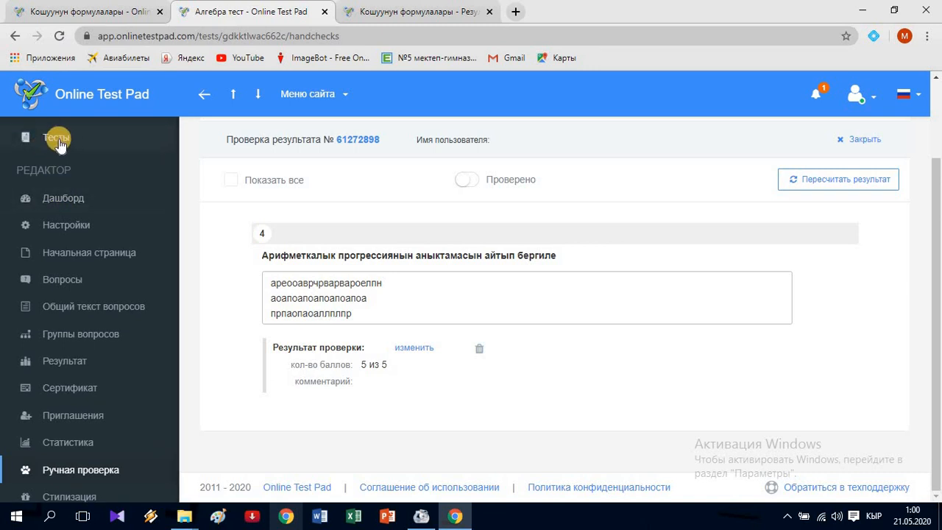
left_click(59, 143)
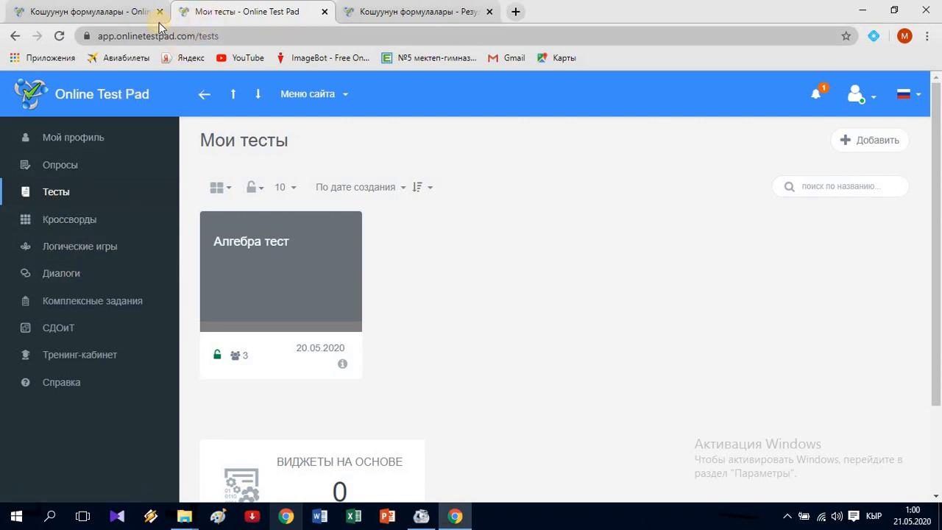
left_click(13, 36)
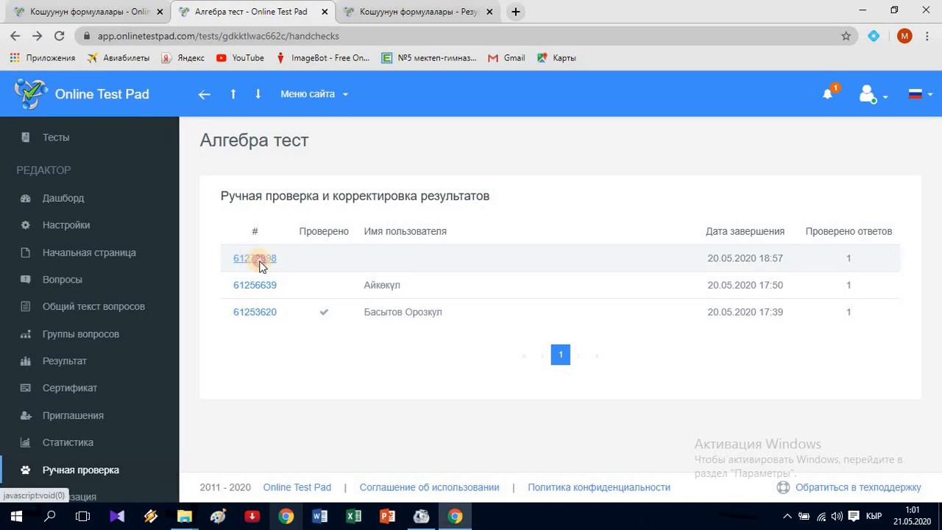
left_click(259, 261)
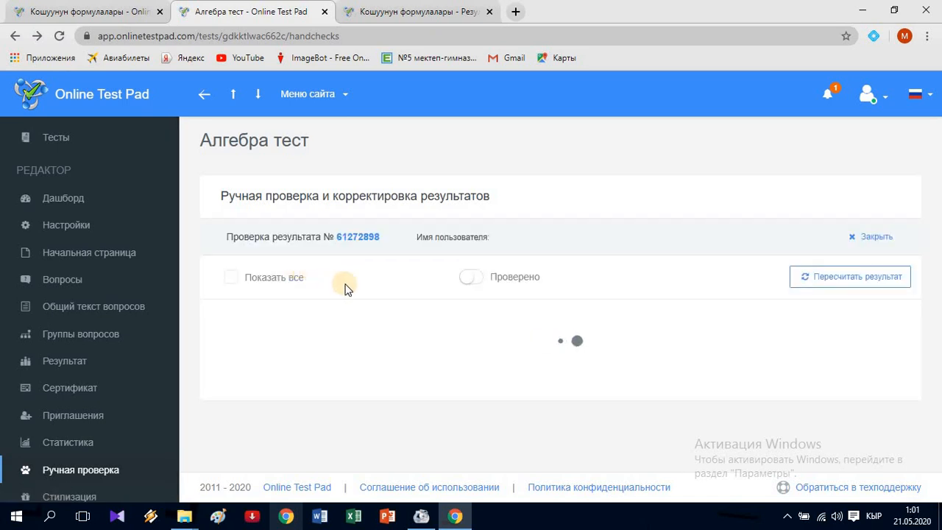
scroll(368, 295, "down", 2)
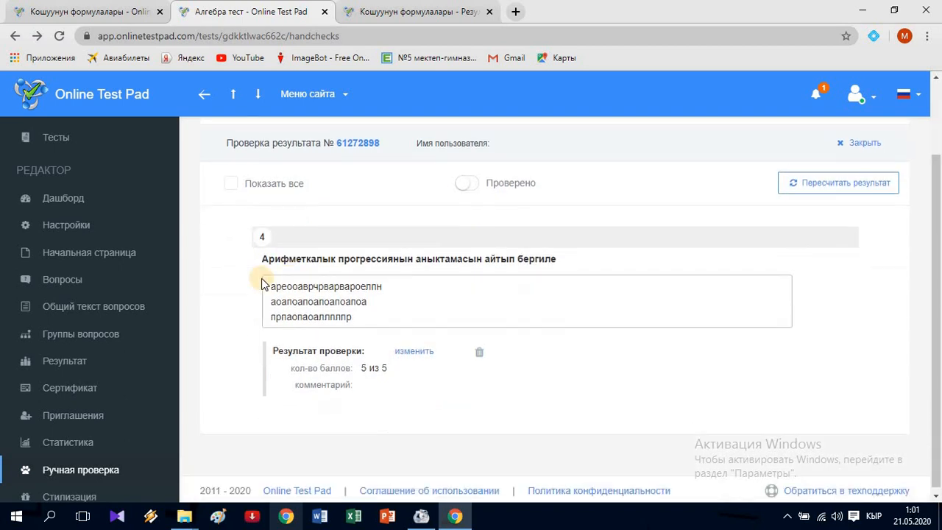
scroll(95, 216, "up", 2)
left_click(15, 36)
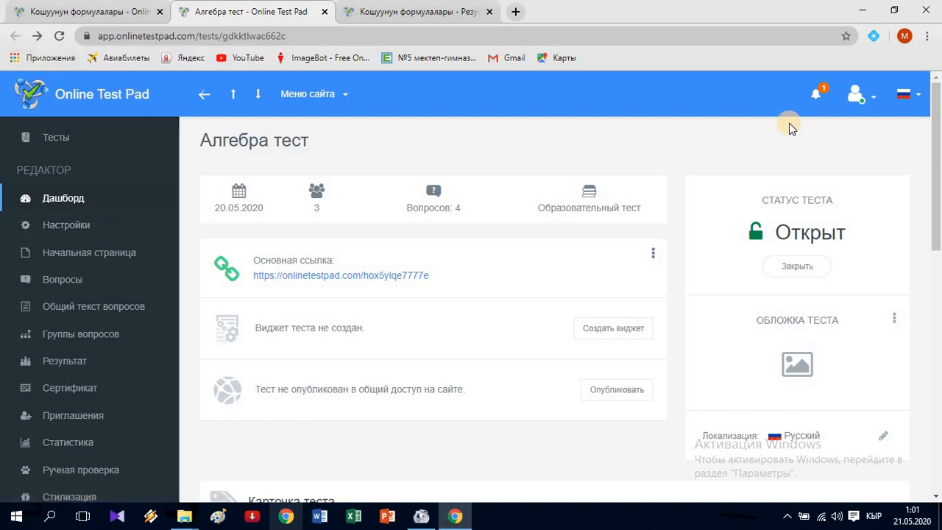
left_click(851, 99)
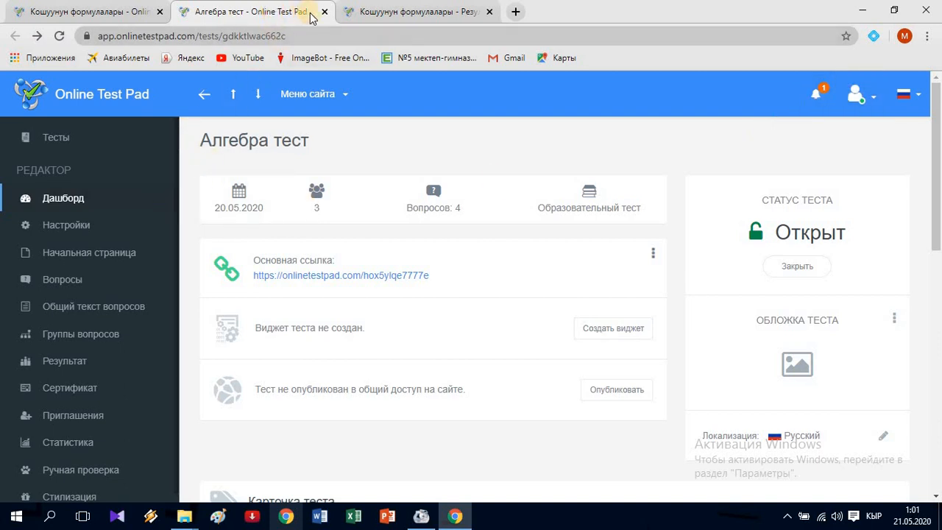
Step: Reopen the complex task Кошуунун формулалары and view the summary data in its completion statistics, reloading the page
left_click(119, 11)
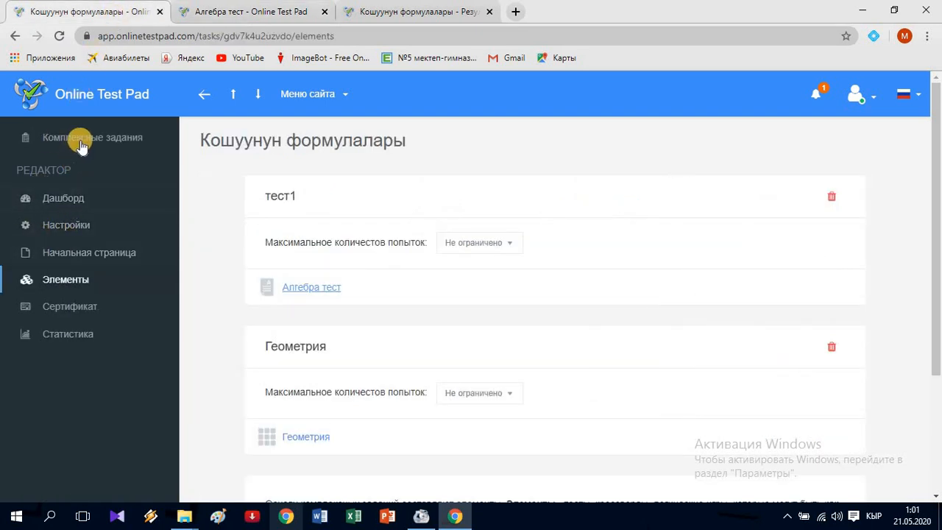
left_click(90, 144)
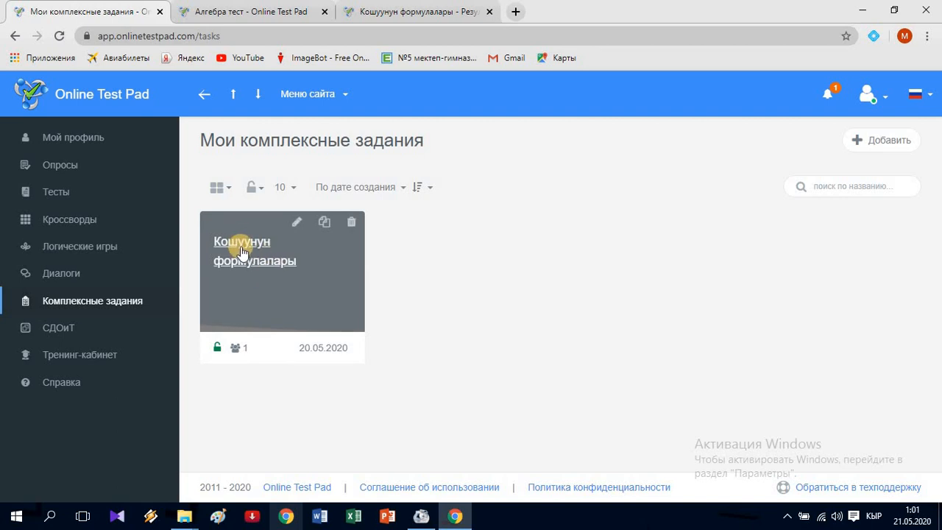
left_click(240, 246)
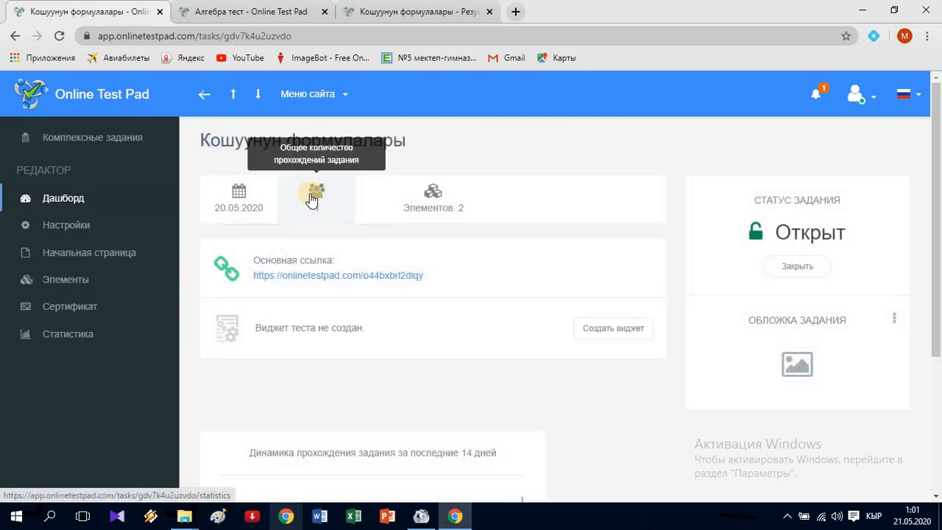
left_click(314, 199)
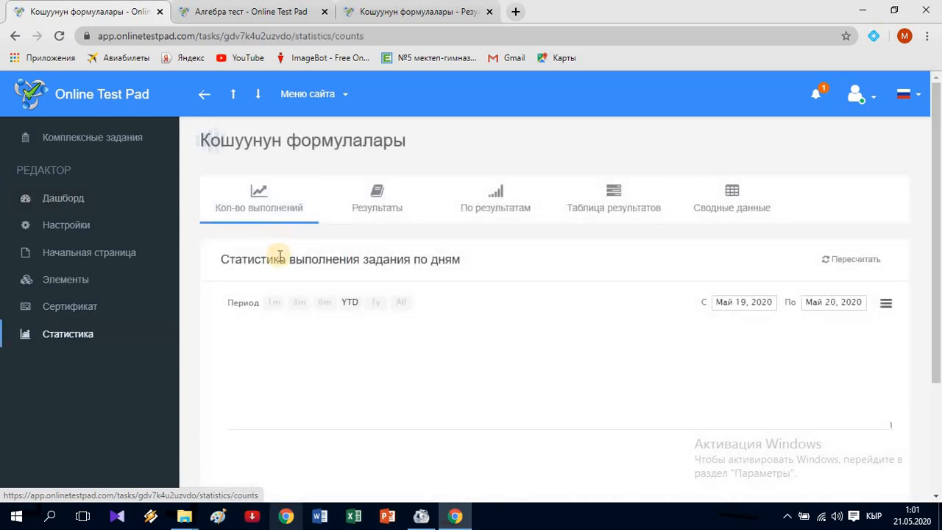
left_click(729, 209)
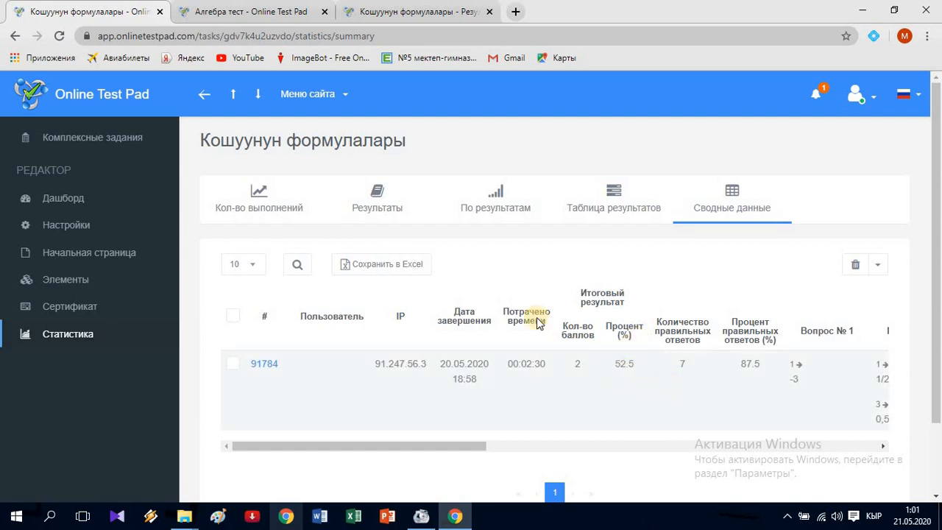
left_click(58, 38)
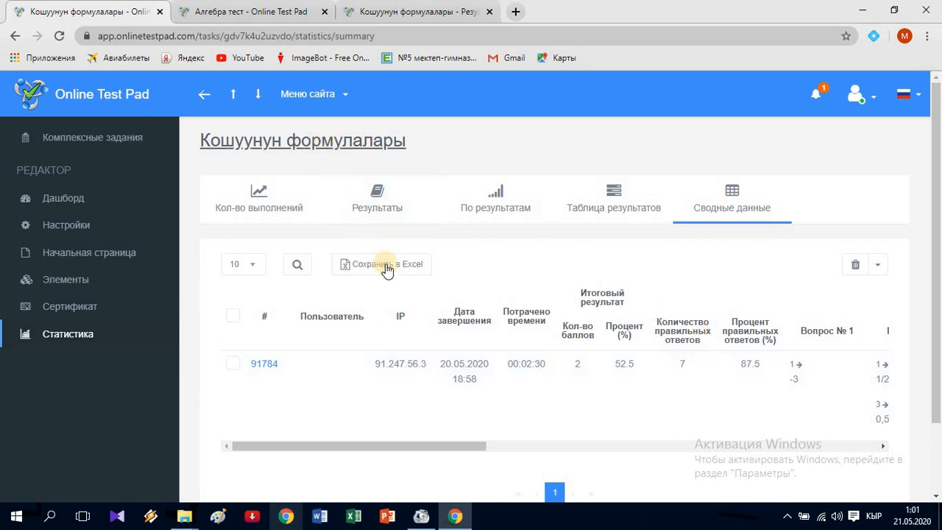
Step: Open the attempt's result page from the summary data and review the overall, тест1 and Геометрия results
scroll(394, 271, "down", 1)
scroll(395, 271, "down", 1)
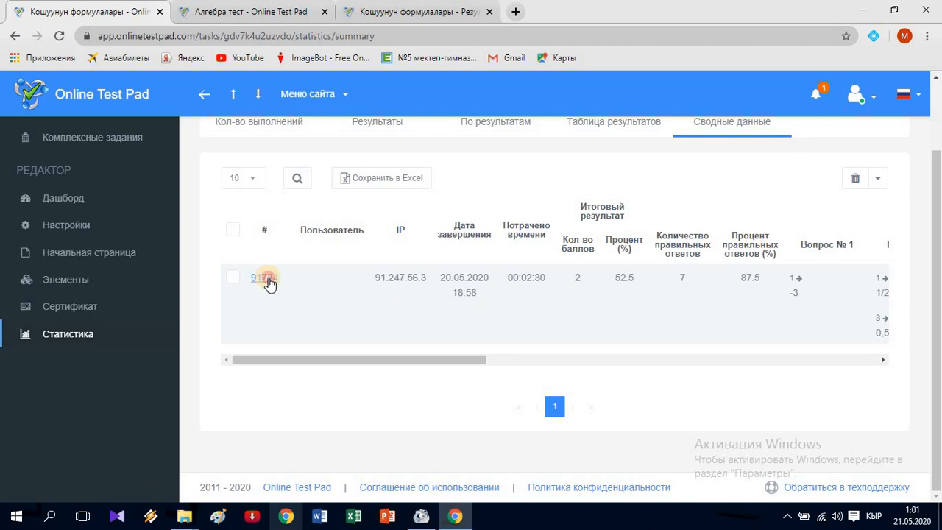
left_click(264, 279)
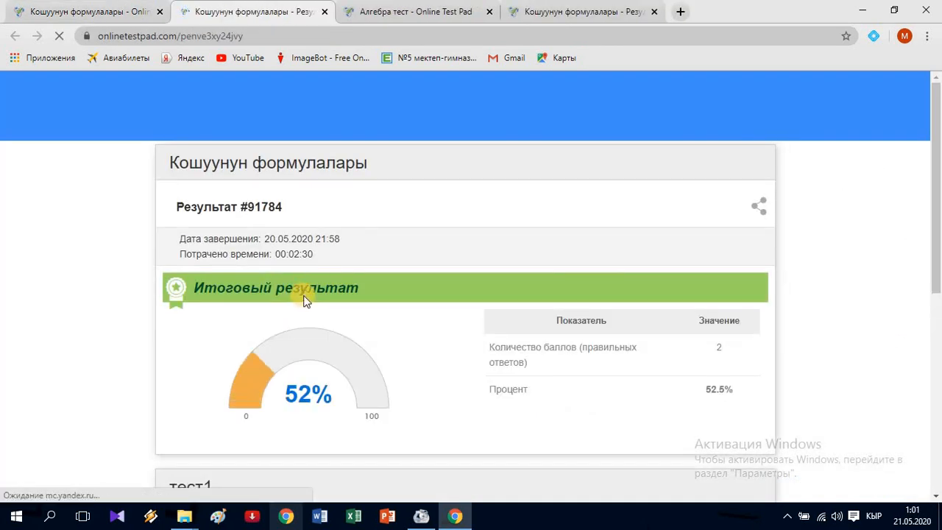
scroll(306, 302, "down", 2)
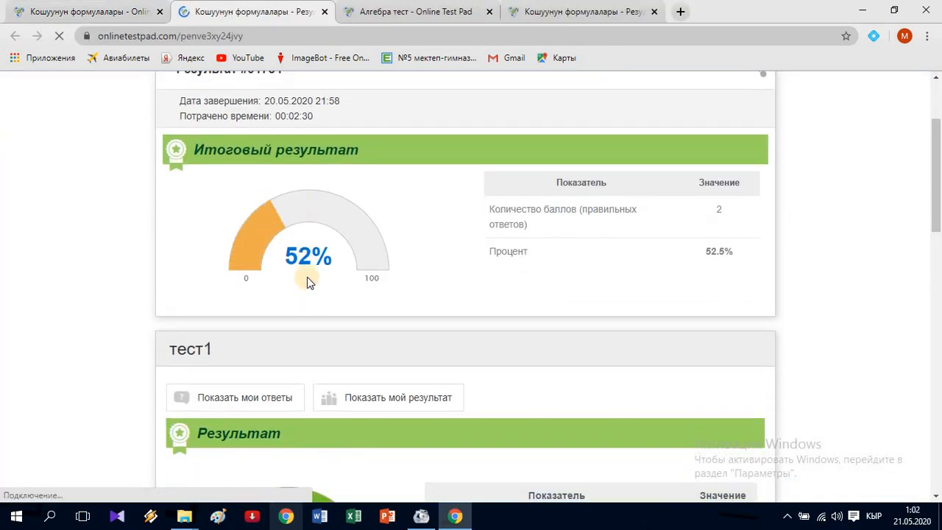
scroll(310, 275, "down", 3)
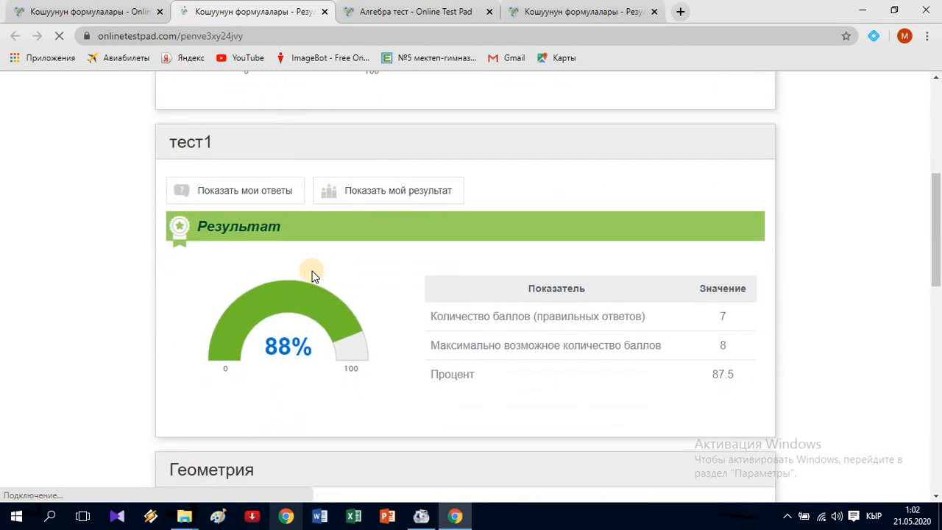
scroll(309, 275, "down", 1)
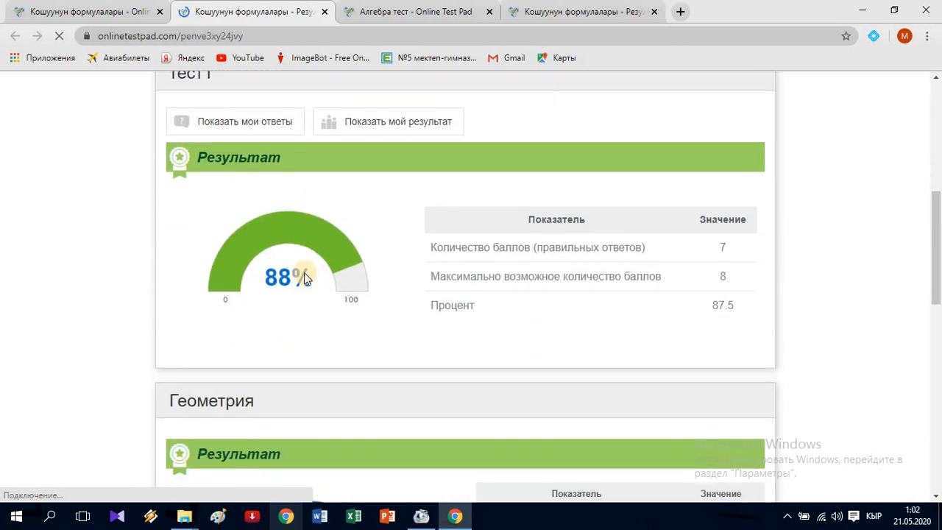
scroll(305, 277, "down", 2)
scroll(309, 265, "down", 2)
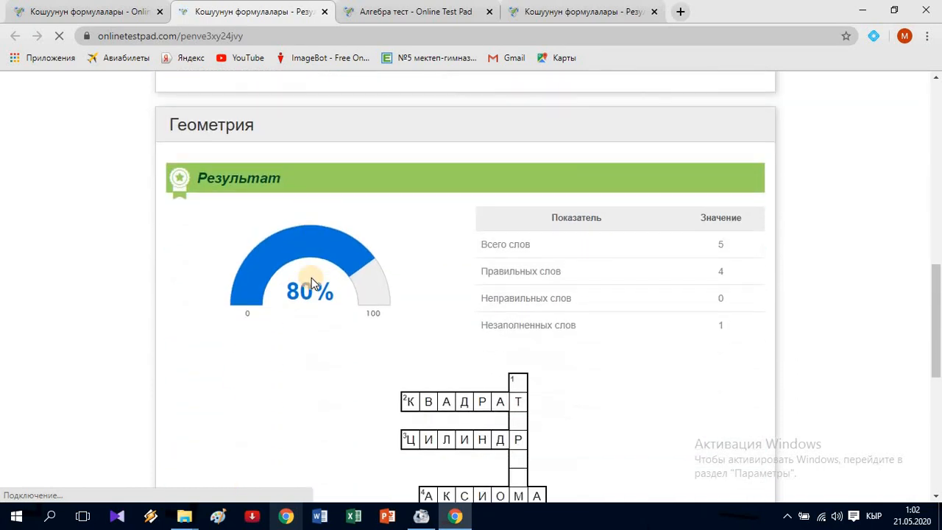
scroll(321, 293, "down", 1)
scroll(321, 290, "down", 5)
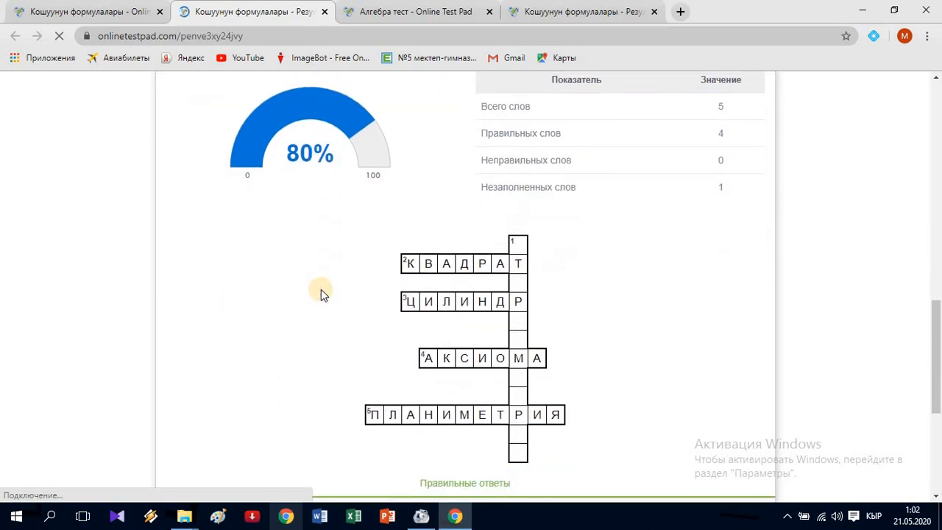
scroll(309, 280, "up", 20)
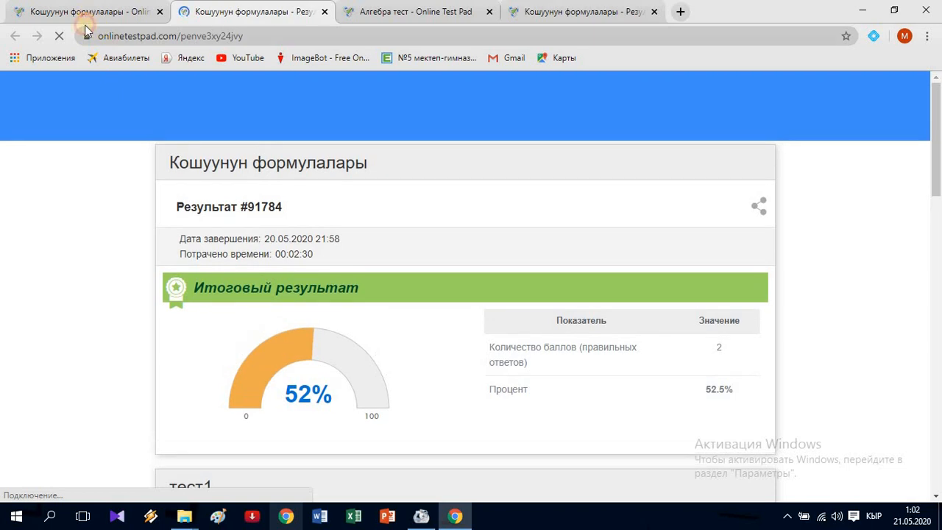
Step: Return to the task editor and enable the certificate for the complex task's result
left_click(88, 13)
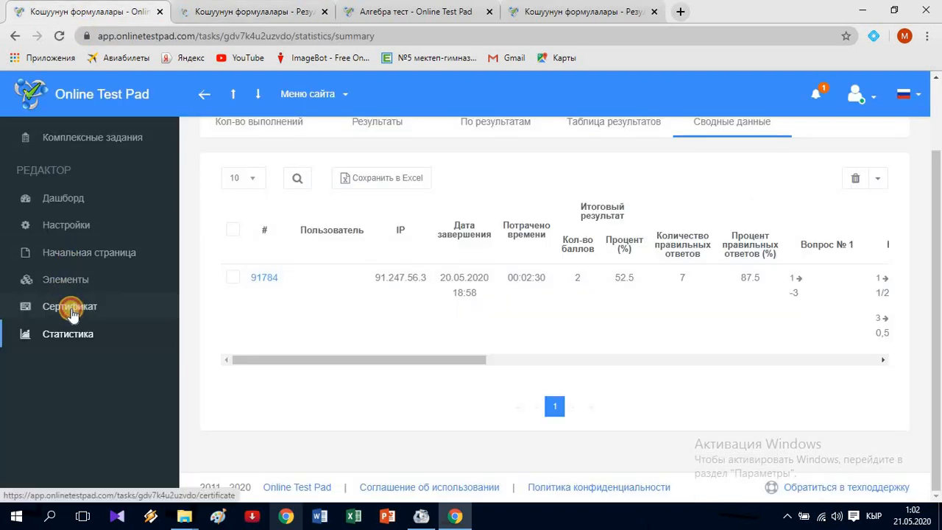
left_click(71, 309)
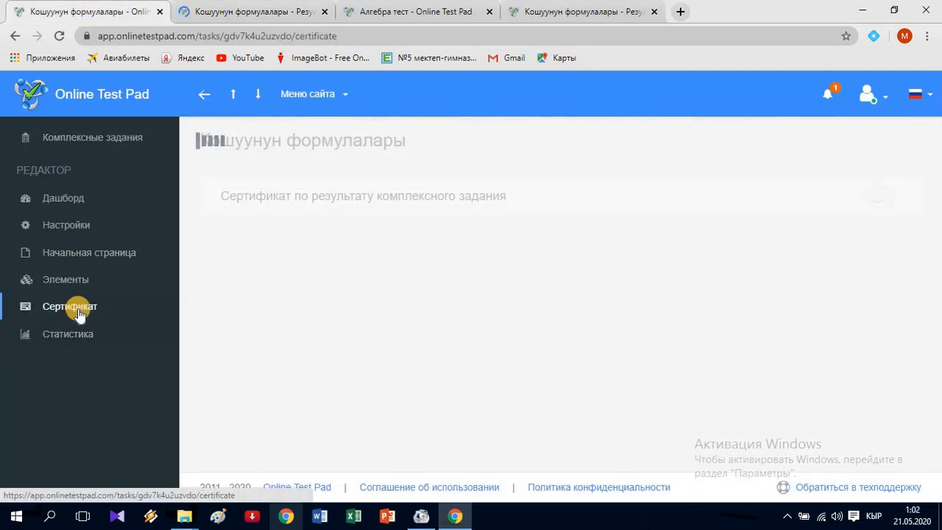
left_click(878, 196)
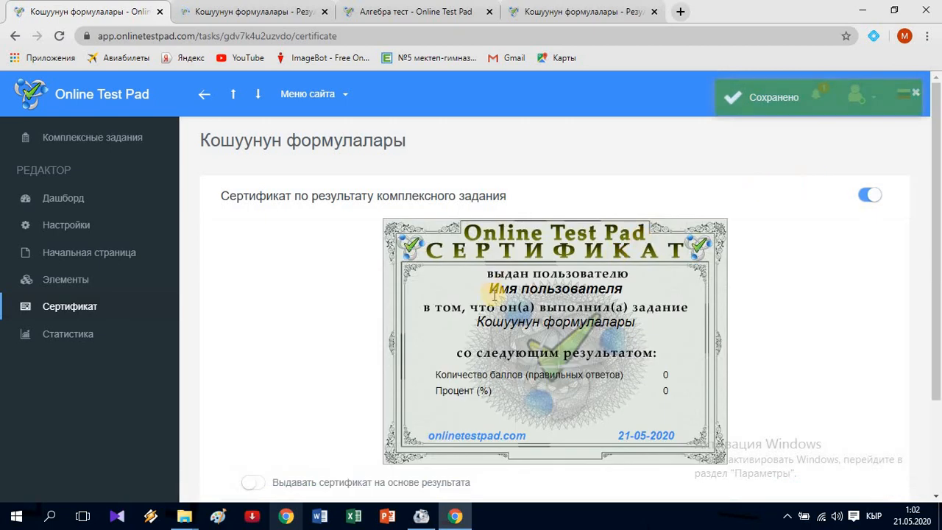